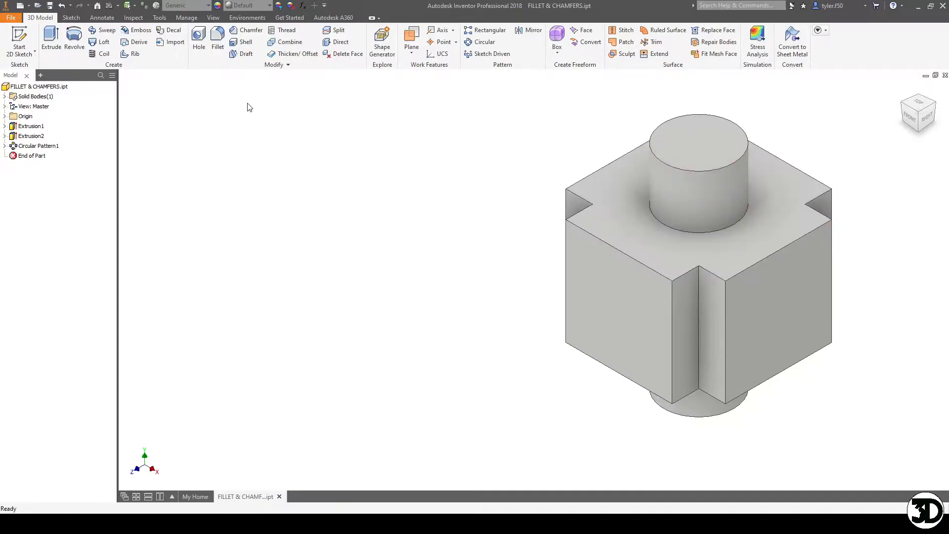
# Step: Start a constant-radius Fillet at 0.25 and select the four edges bordering the front face of the block
pyautogui.click(216, 46)
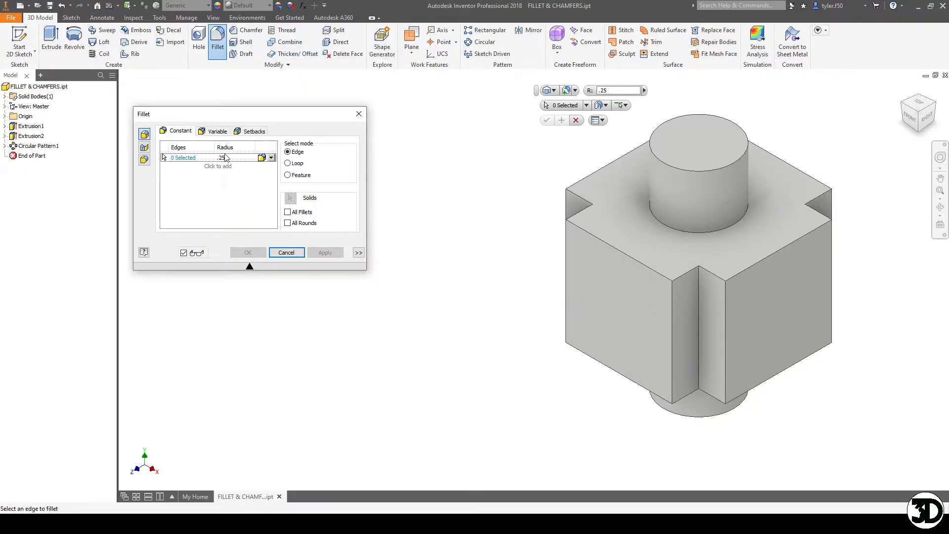
pyautogui.click(586, 235)
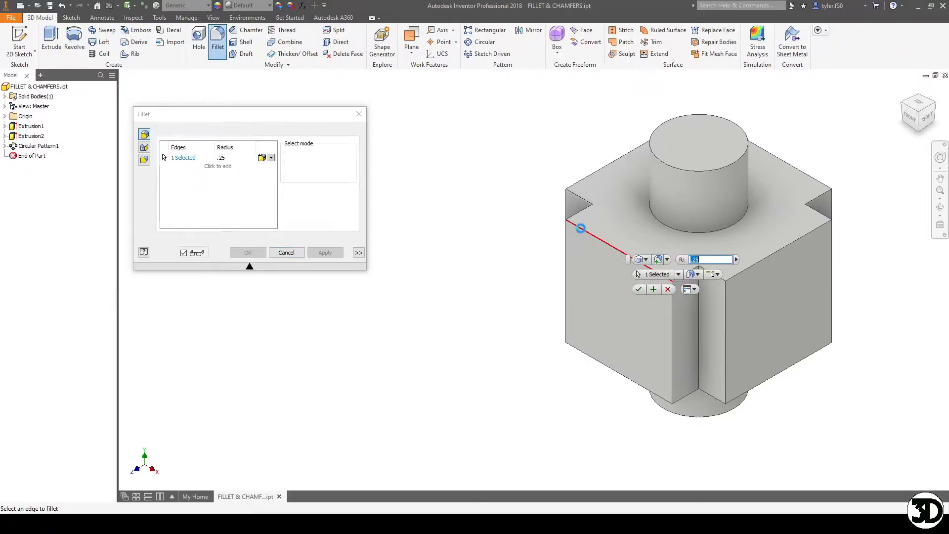
pyautogui.click(568, 262)
pyautogui.click(609, 365)
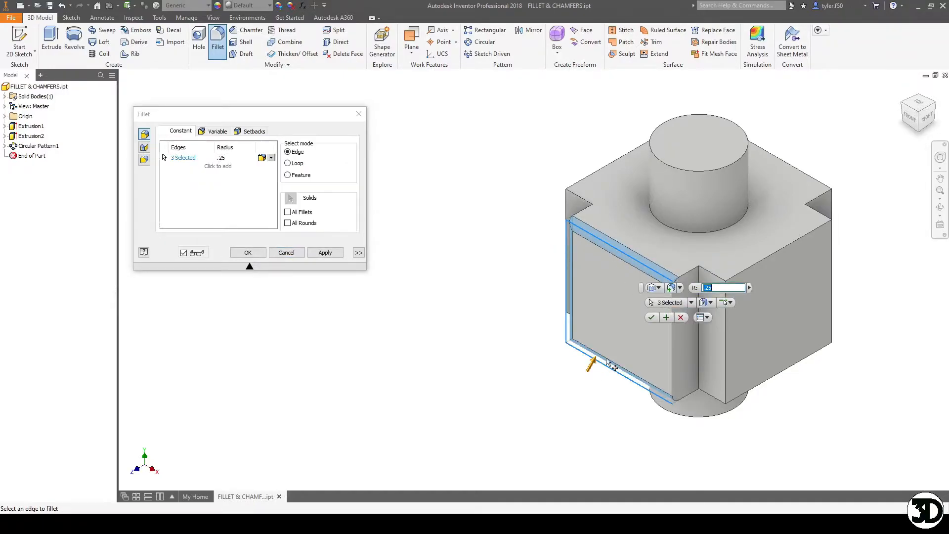
pyautogui.click(671, 355)
# Step: Add the four short edges running back into the notches at the front face's corners to the 0.25 fillet set
pyautogui.keyDown('shift'); pyautogui.moveTo(549, 307); pyautogui.dragTo(556, 369, button='middle'); pyautogui.keyUp('shift')
pyautogui.click(590, 235)
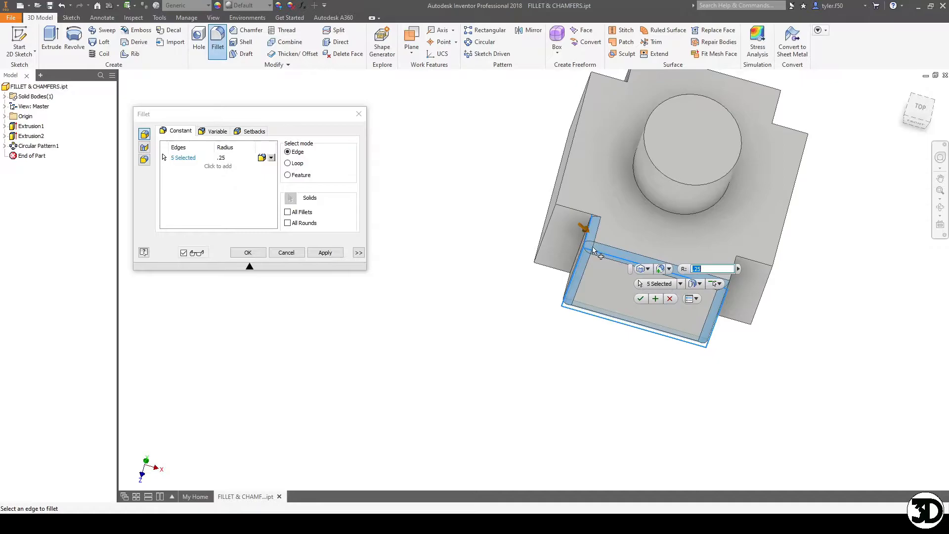
pyautogui.moveTo(591, 235); pyautogui.dragTo(461, 241, button='middle')
pyautogui.click(602, 284)
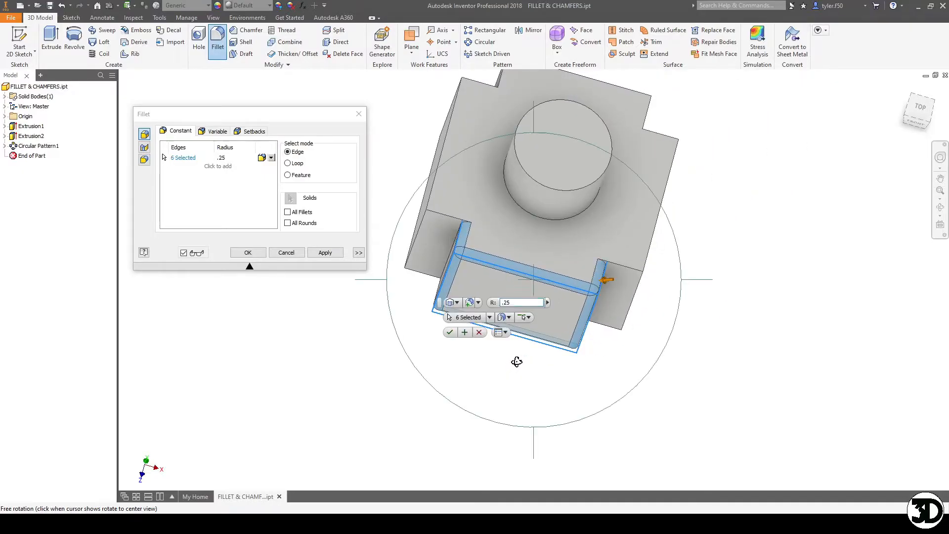
pyautogui.keyDown('shift'); pyautogui.moveTo(516, 361); pyautogui.dragTo(577, 316, button='middle'); pyautogui.keyUp('shift')
pyautogui.click(431, 312)
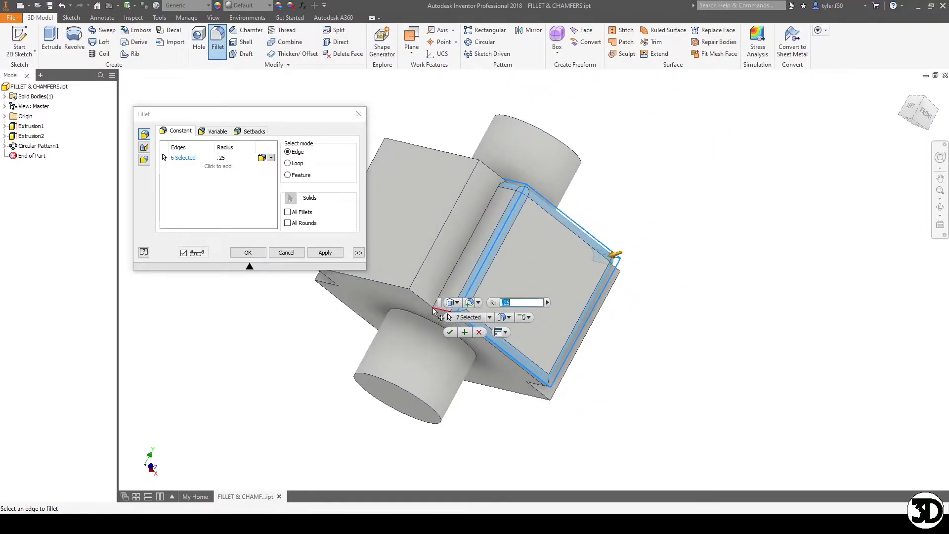
pyautogui.click(536, 386)
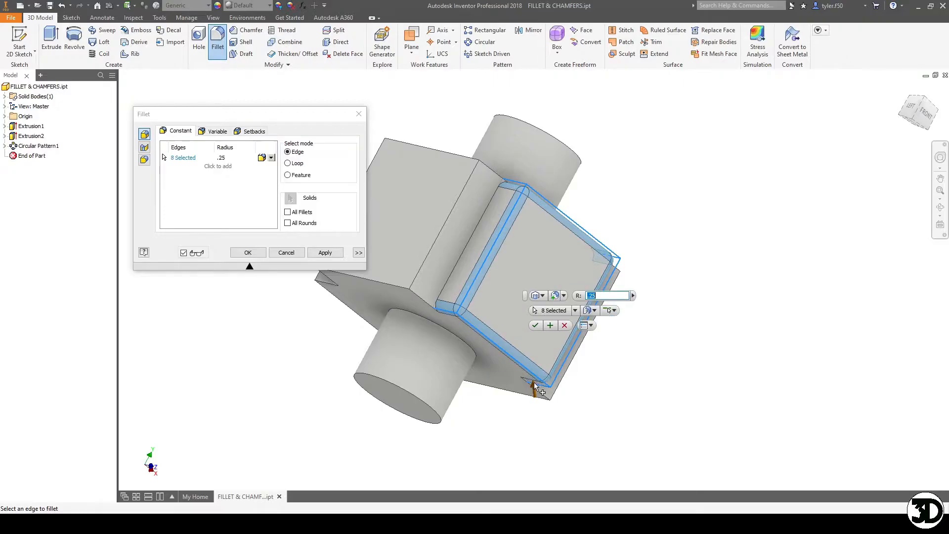
pyautogui.keyDown('shift'); pyautogui.moveTo(493, 324); pyautogui.dragTo(398, 351, button='middle'); pyautogui.keyUp('shift')
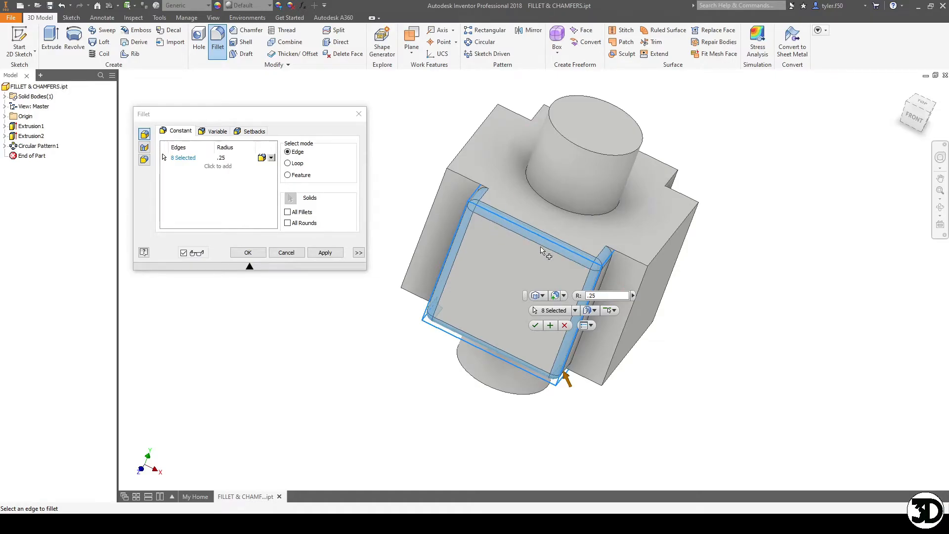
pyautogui.keyDown('shift'); pyautogui.moveTo(538, 237); pyautogui.dragTo(497, 250, button='middle'); pyautogui.keyUp('shift')
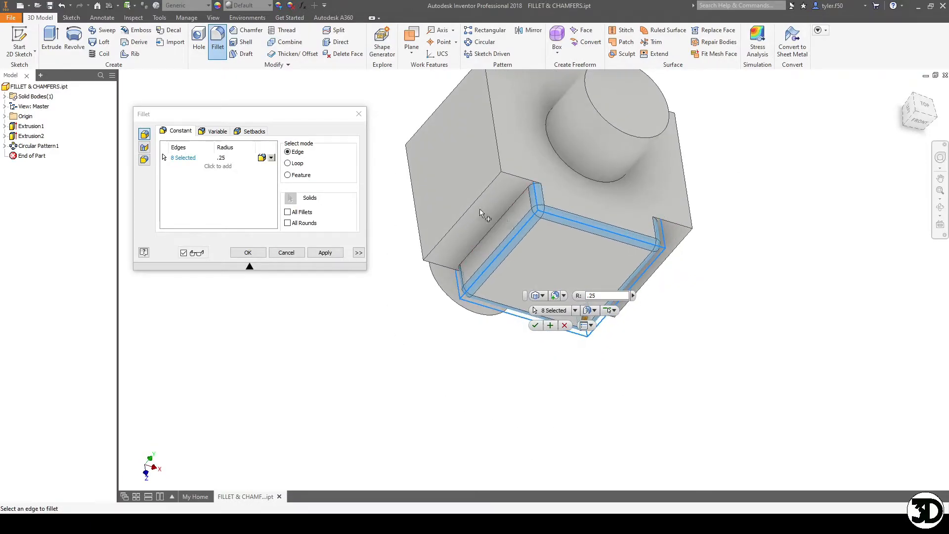
# Step: Add a second fillet set with a 0.375 radius and select the inner vertical notch edge on both sides of the front block
pyautogui.click(222, 171)
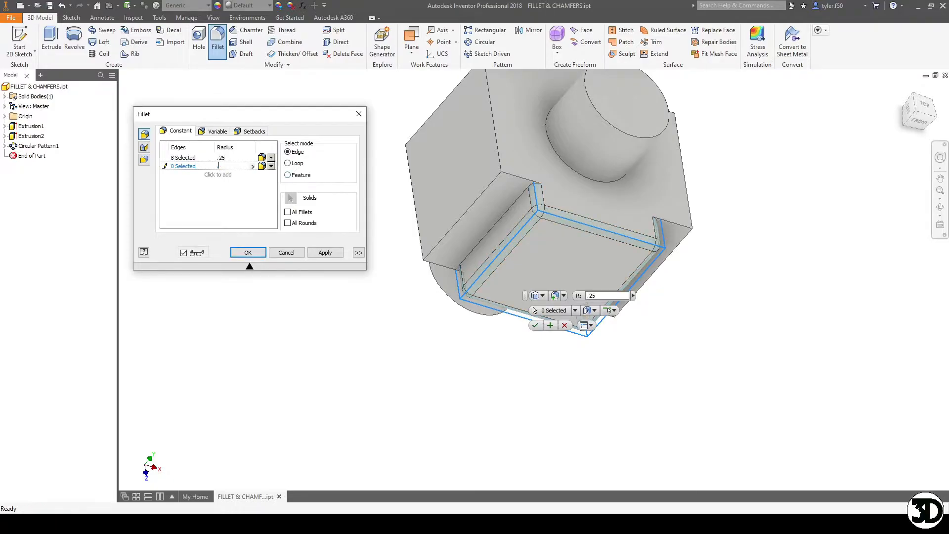
pyautogui.click(523, 213)
pyautogui.keyDown('shift'); pyautogui.moveTo(528, 236); pyautogui.dragTo(558, 306, button='middle'); pyautogui.keyUp('shift')
pyautogui.click(626, 288)
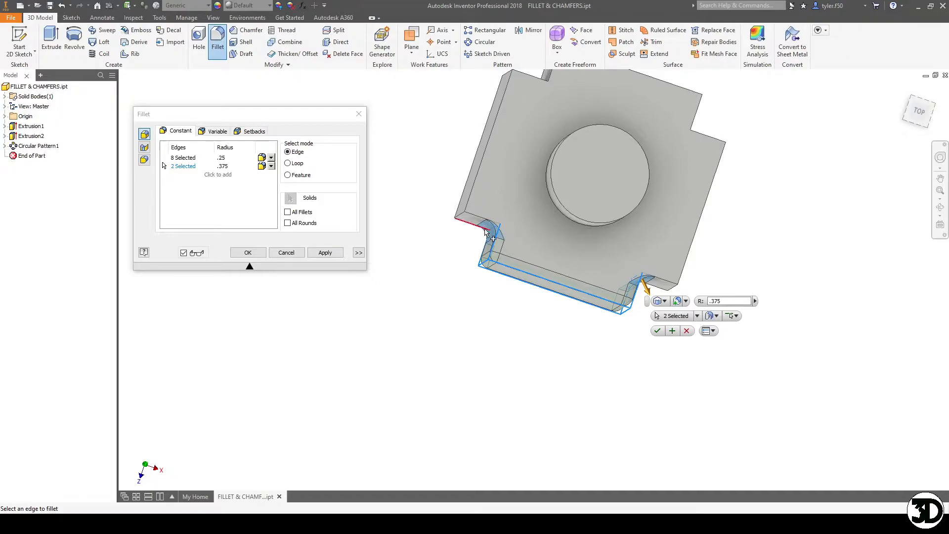
# Step: Set the radius of the second fillet set for the inner notch edges to 0.125
pyautogui.press('F4')
pyautogui.click(223, 166)
pyautogui.write('.12')
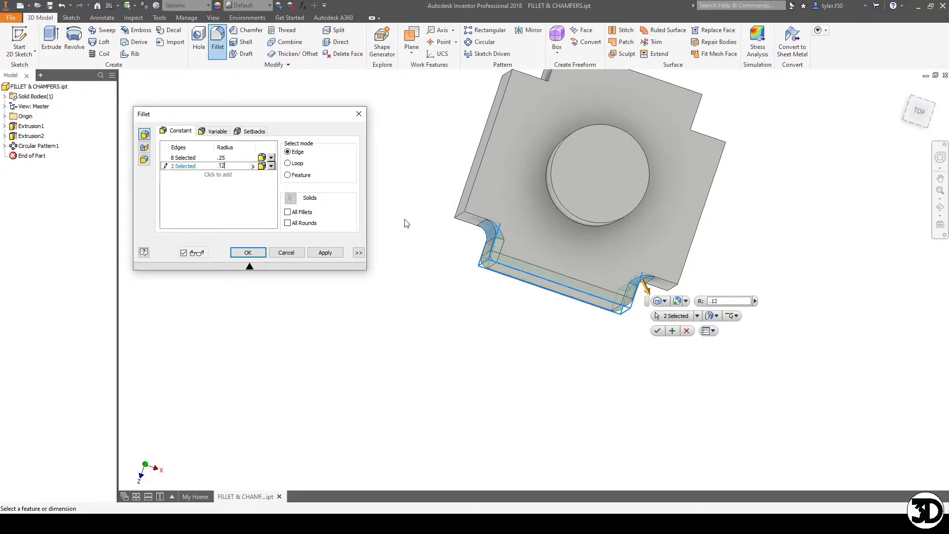
pyautogui.press('F4')
pyautogui.moveTo(547, 259); pyautogui.dragTo(592, 219)
pyautogui.moveTo(568, 277); pyautogui.dragTo(547, 203)
# Step: Return to the 0.25 fillet set and add the circular edge where the upper cylinder meets the block
pyautogui.click(168, 159)
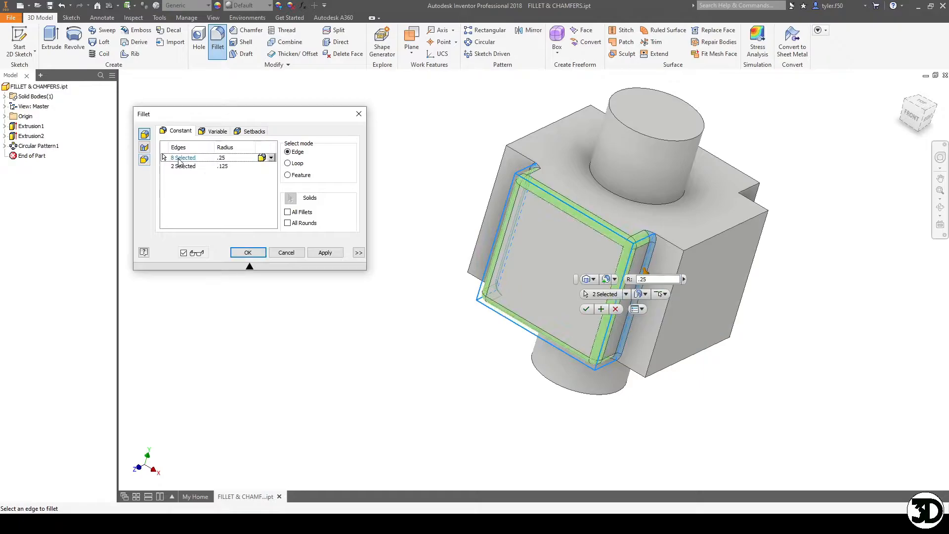
pyautogui.moveTo(526, 238); pyautogui.dragTo(428, 271, button='middle')
pyautogui.press('F4')
pyautogui.moveTo(523, 217); pyautogui.dragTo(499, 199)
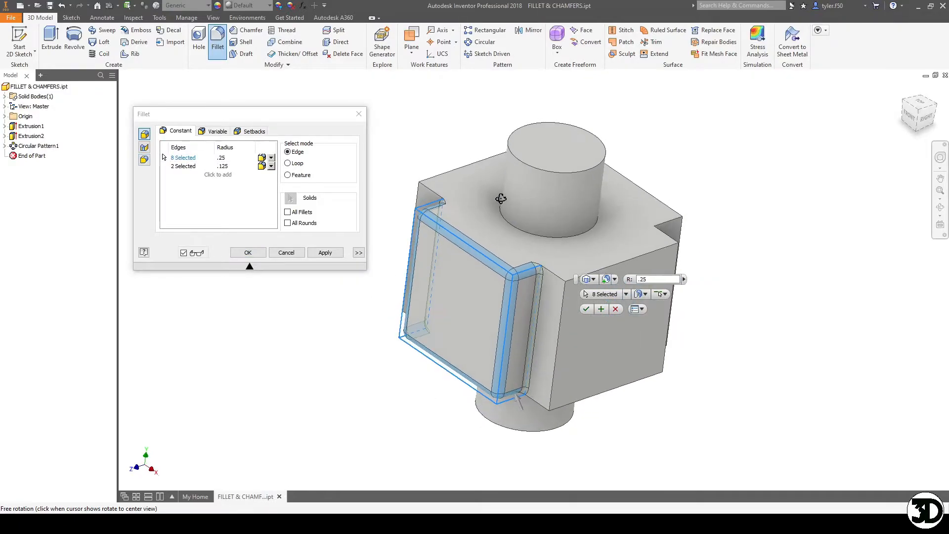
pyautogui.click(508, 225)
pyautogui.press('F4')
pyautogui.moveTo(544, 268); pyautogui.dragTo(485, 262)
pyautogui.keyDown('shift'); pyautogui.moveTo(485, 263); pyautogui.dragTo(526, 211, button='middle'); pyautogui.keyUp('shift')
pyautogui.scroll(3, 492, 231)
pyautogui.scroll(2, 491, 231)
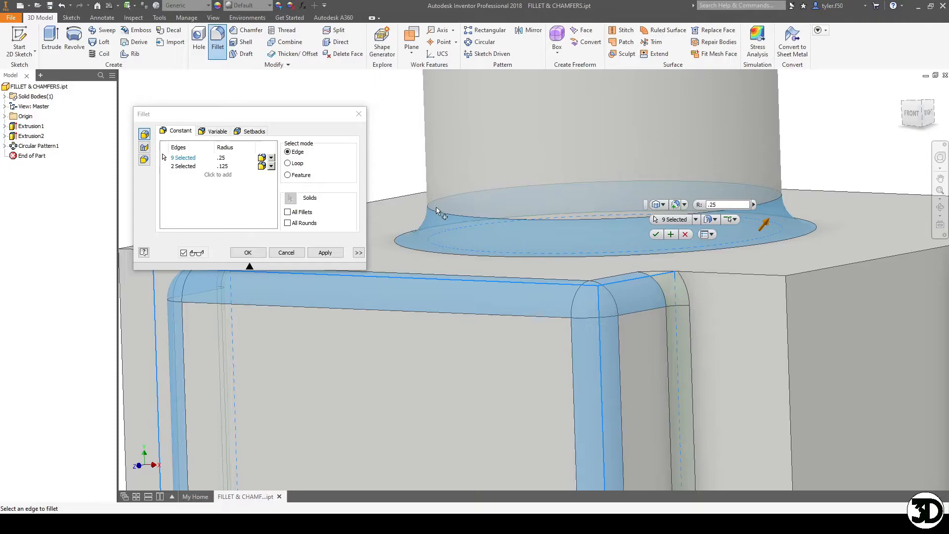
# Step: Add the upper cylinder's end-face edge to the 0.25 fillet set and create the fillet
pyautogui.scroll(-3, 436, 207)
pyautogui.moveTo(451, 249); pyautogui.dragTo(433, 321, button='middle')
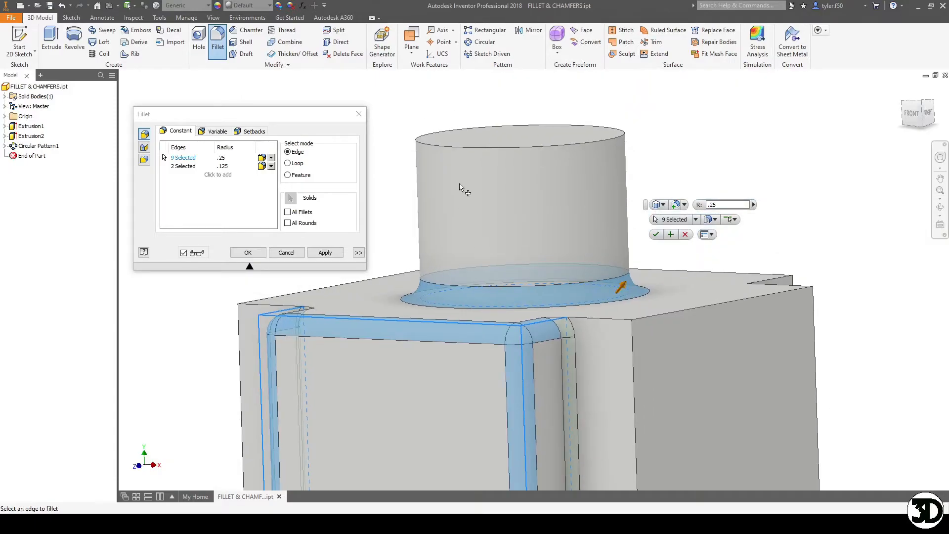
pyautogui.click(430, 148)
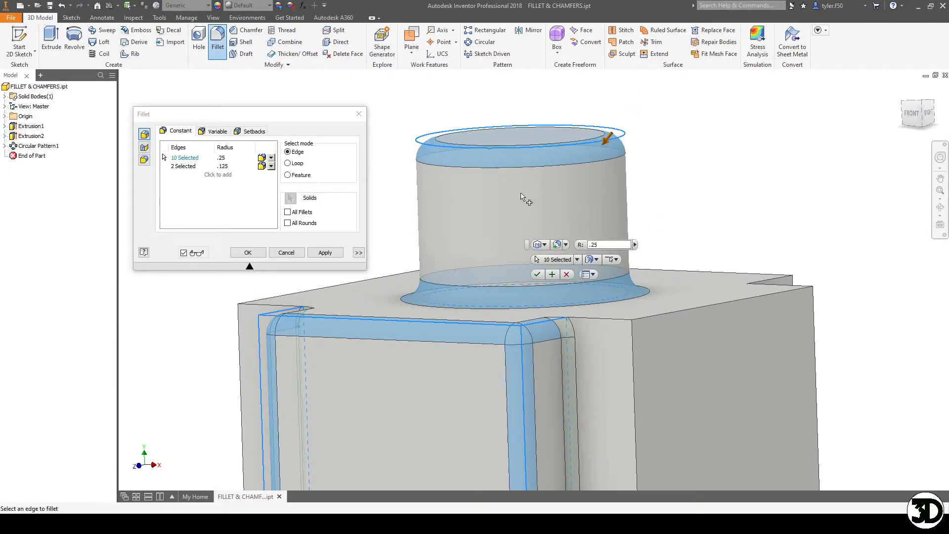
pyautogui.keyDown('shift'); pyautogui.moveTo(524, 168); pyautogui.dragTo(500, 205, button='middle'); pyautogui.keyUp('shift')
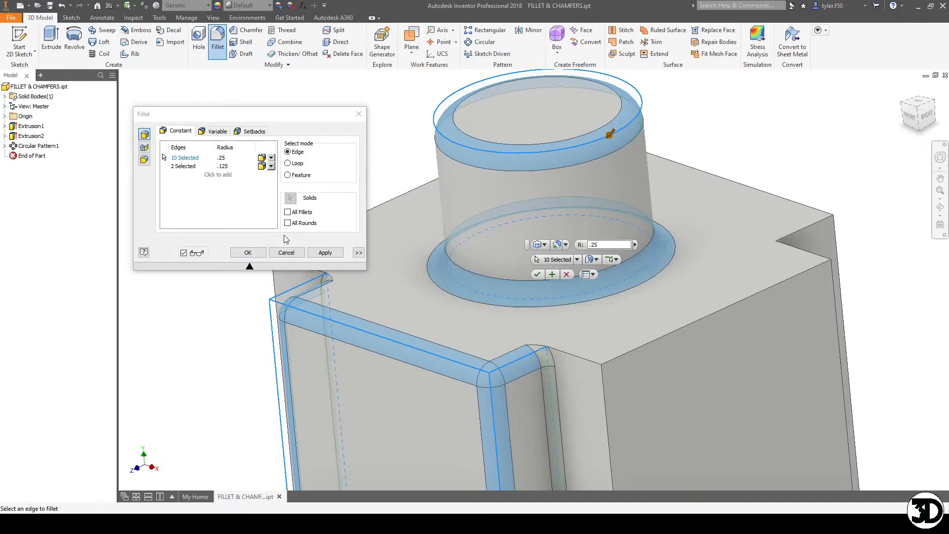
pyautogui.click(242, 256)
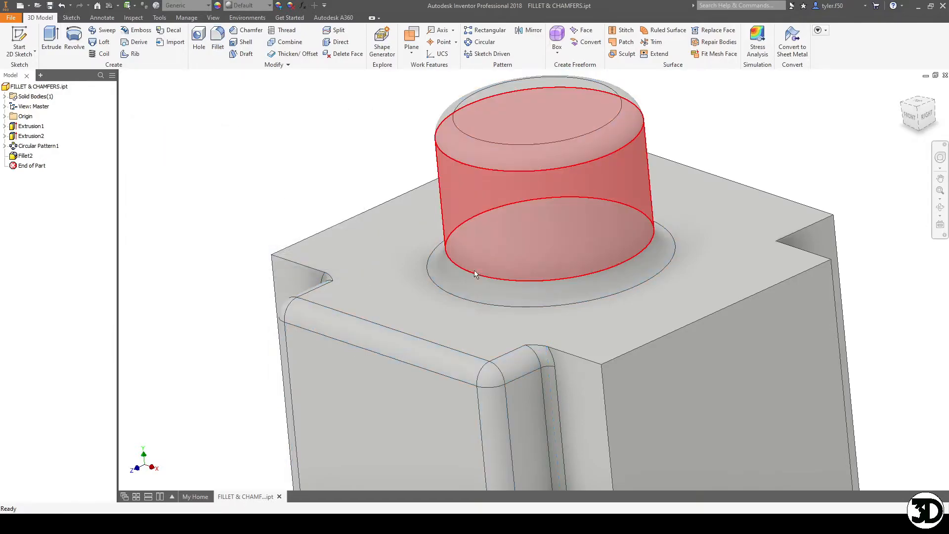
# Step: Start a Chamfer with a 0.25 in distance and select the four edges bordering the back face of the block
pyautogui.moveTo(475, 276); pyautogui.dragTo(534, 195, button='middle')
pyautogui.keyDown('shift'); pyautogui.moveTo(523, 257); pyautogui.dragTo(494, 196, button='middle'); pyautogui.keyUp('shift')
pyautogui.scroll(-5, 509, 260)
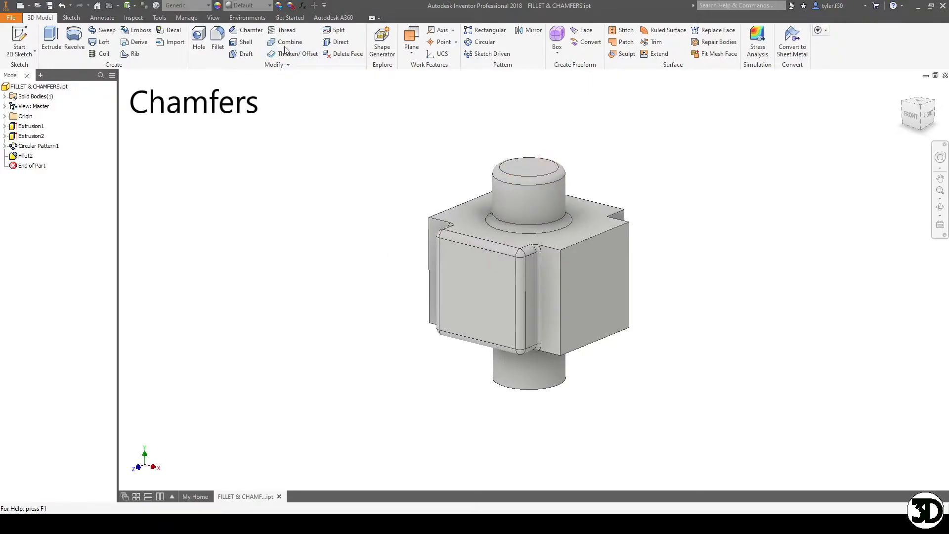
pyautogui.click(258, 32)
pyautogui.keyDown('shift'); pyautogui.moveTo(631, 275); pyautogui.dragTo(564, 221, button='middle'); pyautogui.keyUp('shift')
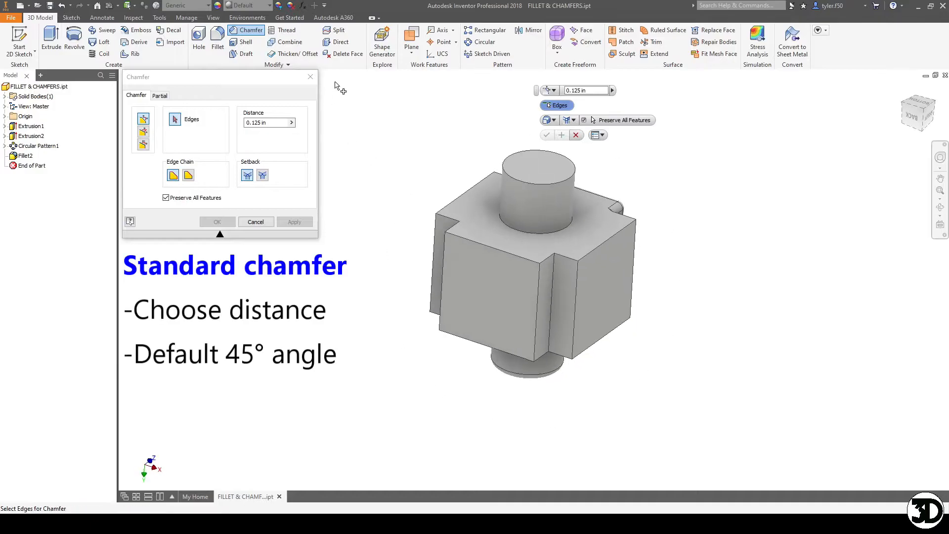
pyautogui.doubleClick(281, 122)
pyautogui.write('.25')
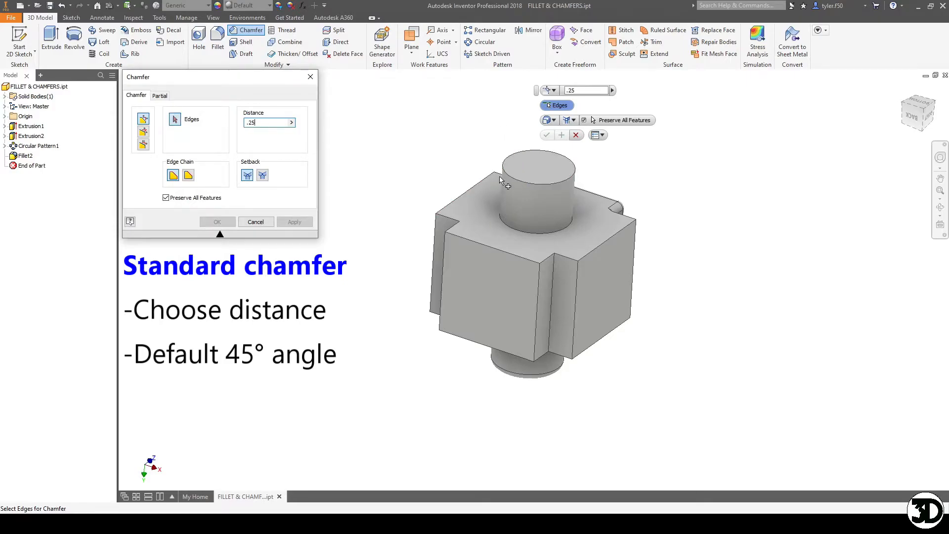
pyautogui.click(453, 242)
pyautogui.click(482, 242)
pyautogui.moveTo(551, 258); pyautogui.dragTo(626, 223, button='middle')
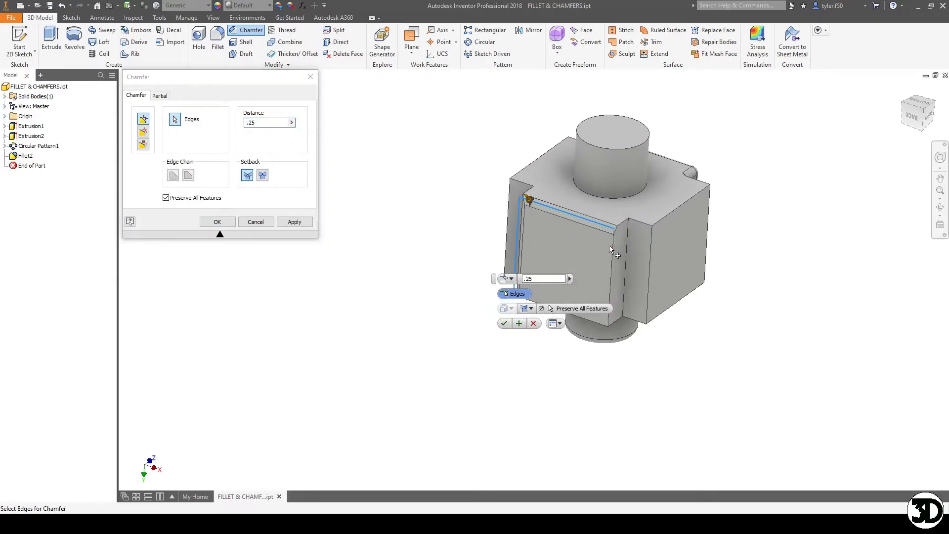
pyautogui.click(612, 242)
pyautogui.moveTo(598, 248); pyautogui.dragTo(643, 234, button='middle')
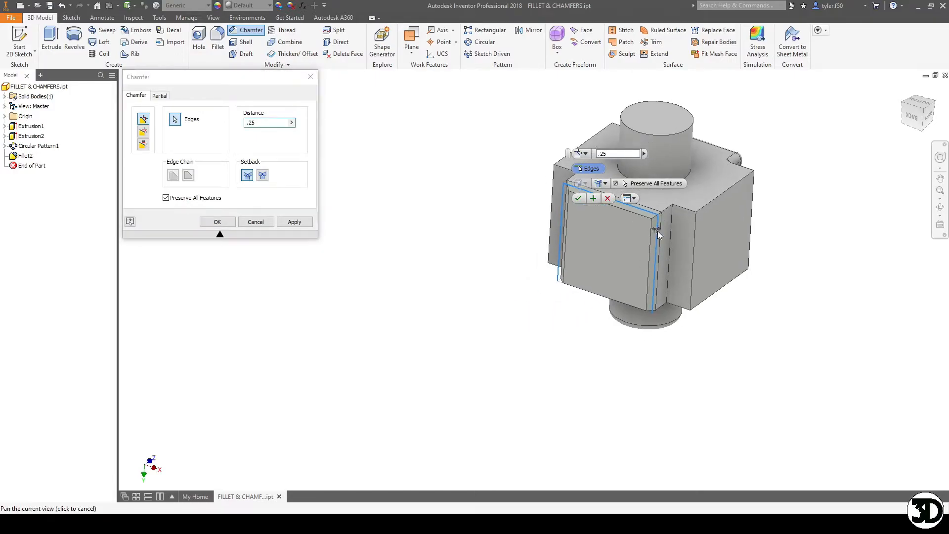
pyautogui.click(573, 289)
# Step: Add the four short edges running into the notches at the back face's corners to the 0.25 in chamfer
pyautogui.press('F4')
pyautogui.moveTo(554, 246); pyautogui.dragTo(582, 288)
pyautogui.click(585, 265)
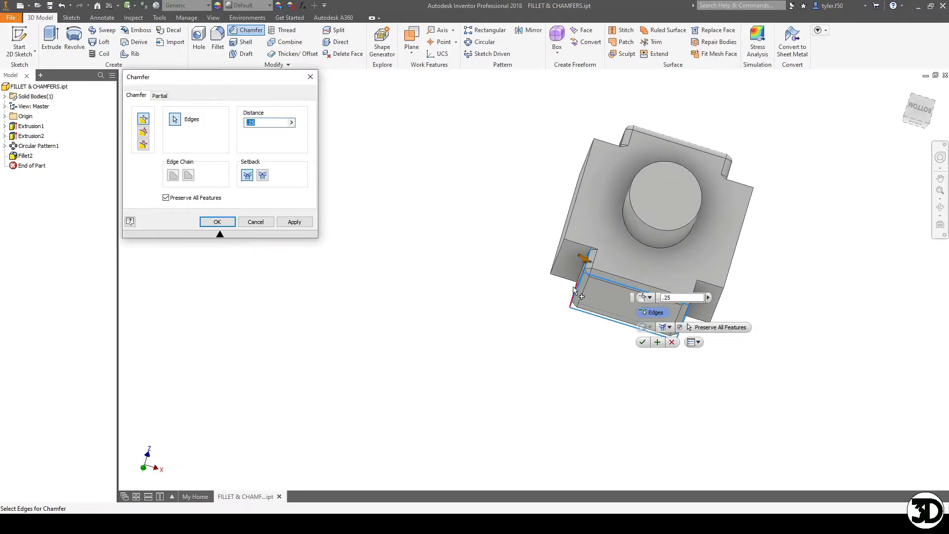
pyautogui.scroll(2, 575, 301)
pyautogui.moveTo(573, 299); pyautogui.dragTo(428, 267, button='middle')
pyautogui.click(653, 256)
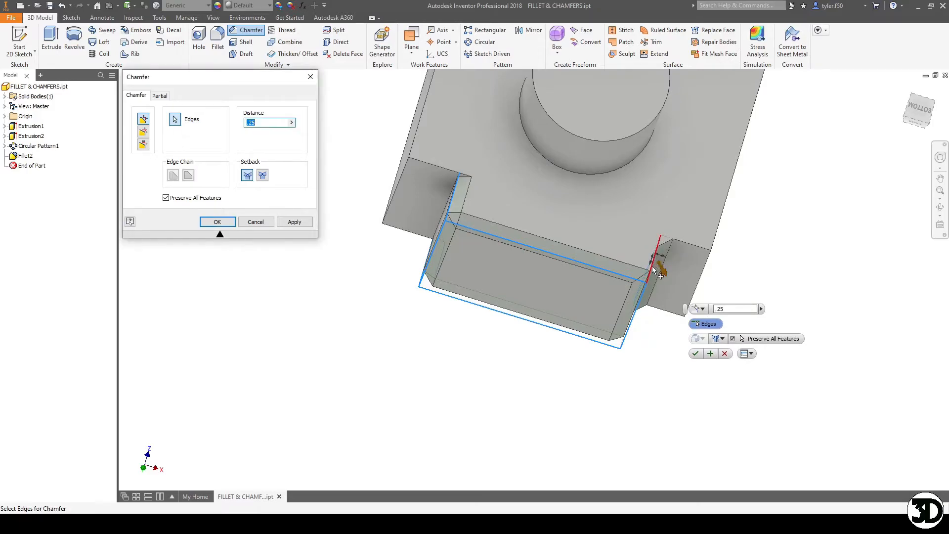
pyautogui.keyDown('shift'); pyautogui.moveTo(600, 301); pyautogui.dragTo(604, 247, button='middle'); pyautogui.keyUp('shift')
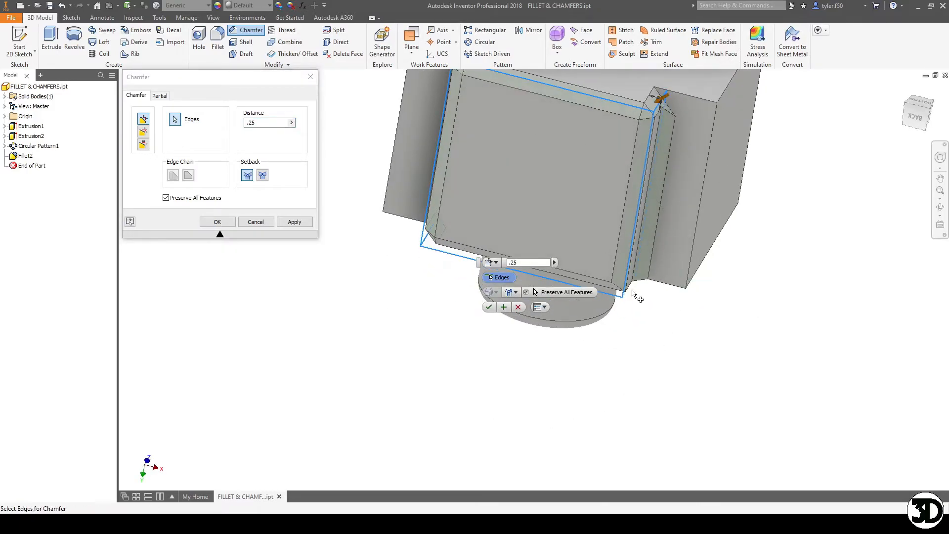
pyautogui.keyDown('shift'); pyautogui.moveTo(634, 295); pyautogui.dragTo(370, 179, button='middle'); pyautogui.keyUp('shift')
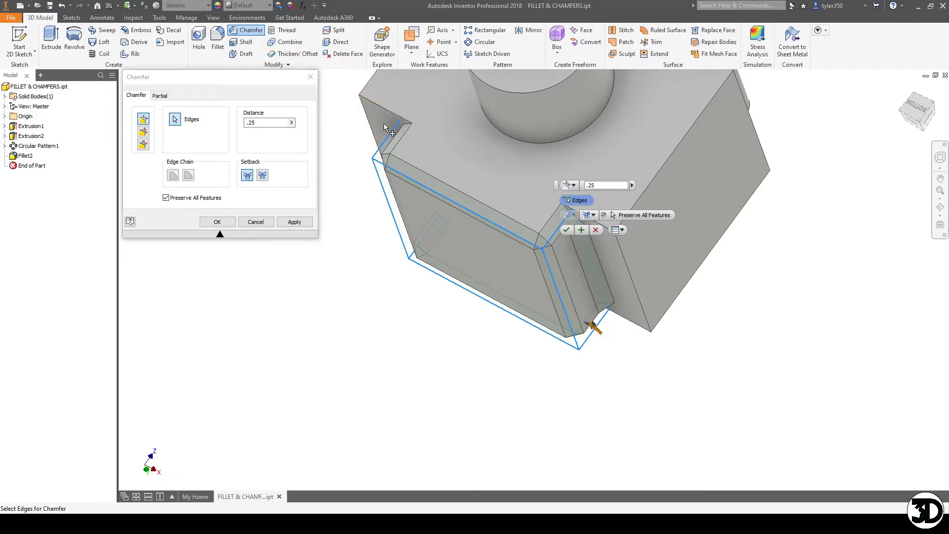
pyautogui.keyDown('shift'); pyautogui.moveTo(644, 381); pyautogui.dragTo(468, 317, button='middle'); pyautogui.keyUp('shift')
pyautogui.scroll(-3, 468, 317)
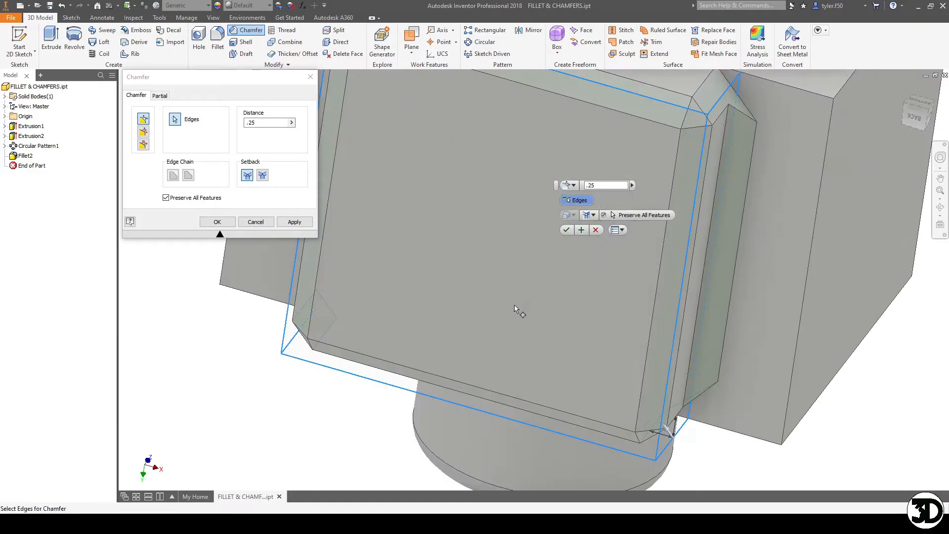
# Step: Add the circular edge where the unfilleted cylinder meets the block to the 0.25 in chamfer
pyautogui.scroll(3, 385, 368)
pyautogui.moveTo(386, 368); pyautogui.dragTo(375, 393, button='middle')
pyautogui.click(438, 140)
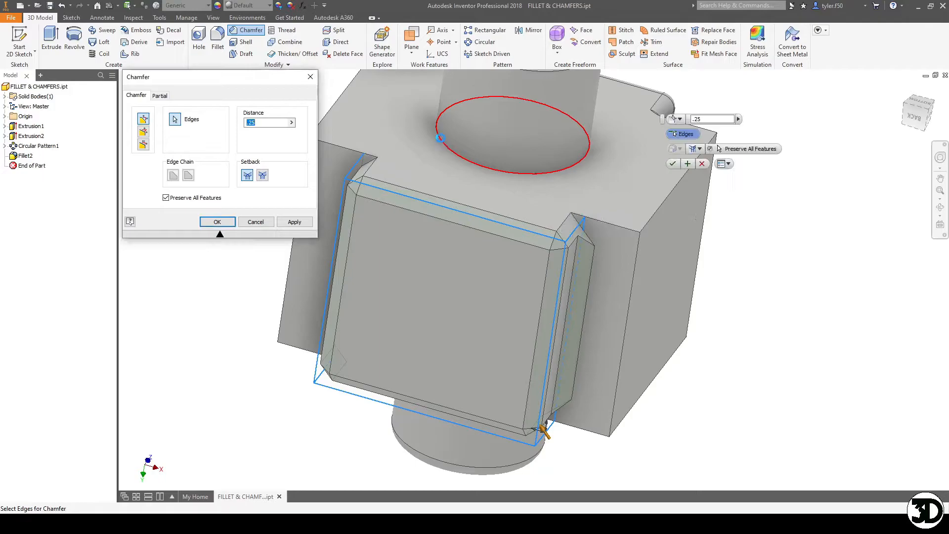
pyautogui.press('F4')
pyautogui.moveTo(483, 219); pyautogui.dragTo(499, 112)
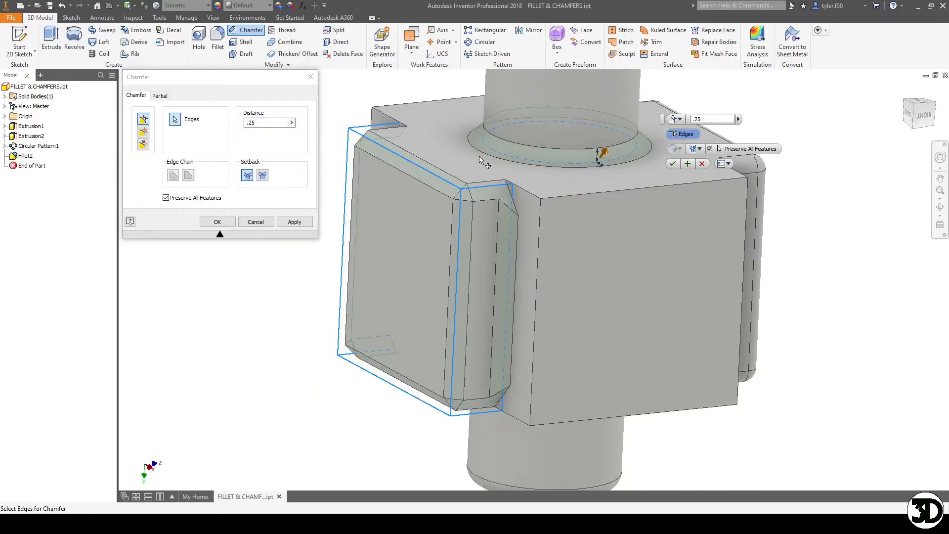
# Step: Add the same cylinder's end-face edge to the 0.25 in chamfer and create the chamfer
pyautogui.moveTo(477, 157); pyautogui.dragTo(447, 192, button='middle')
pyautogui.press('F4')
pyautogui.moveTo(491, 214); pyautogui.dragTo(470, 203)
pyautogui.keyDown('shift'); pyautogui.moveTo(509, 277); pyautogui.dragTo(508, 297, button='middle'); pyautogui.keyUp('shift')
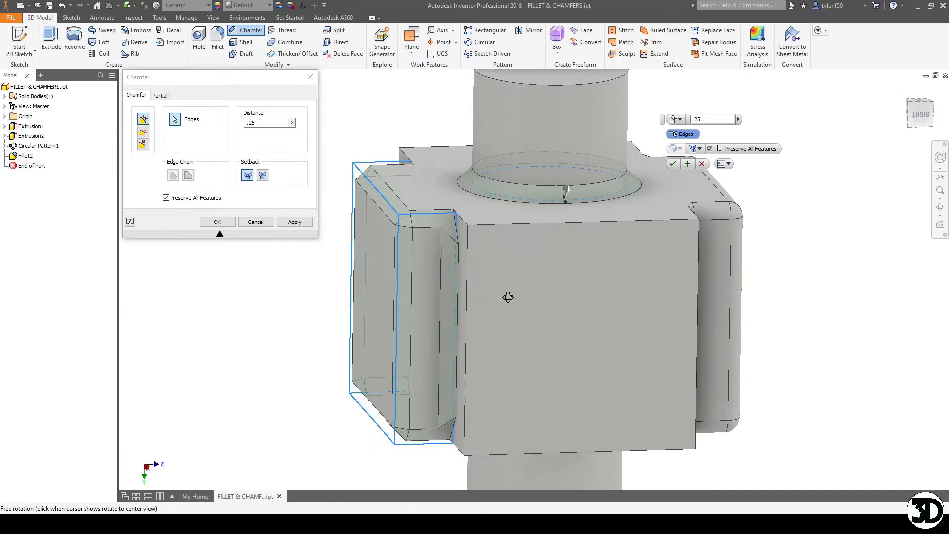
pyautogui.moveTo(460, 202); pyautogui.dragTo(462, 247, button='middle')
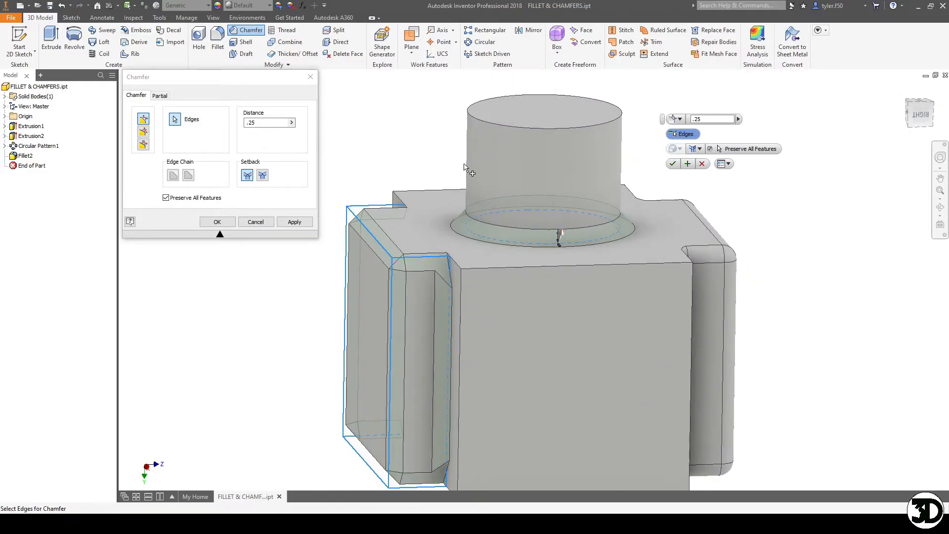
pyautogui.click(469, 115)
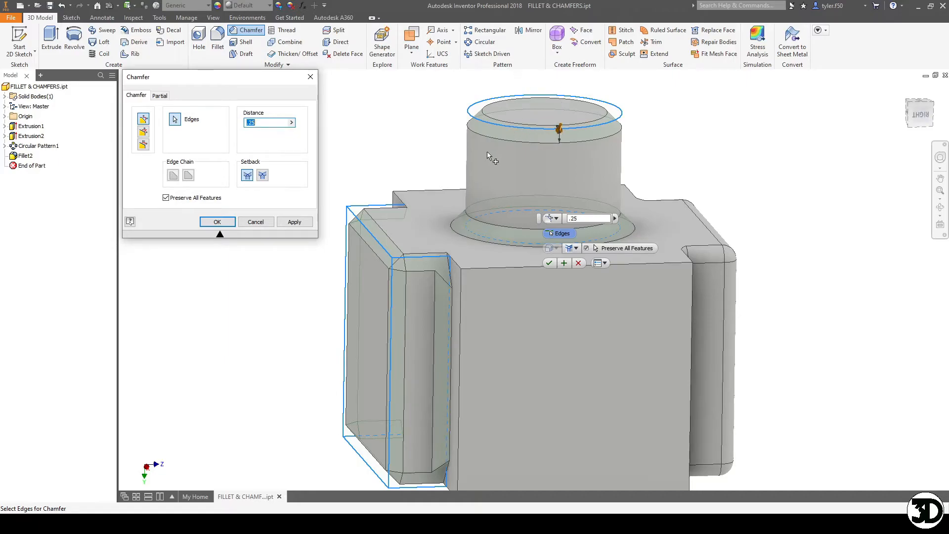
pyautogui.click(216, 222)
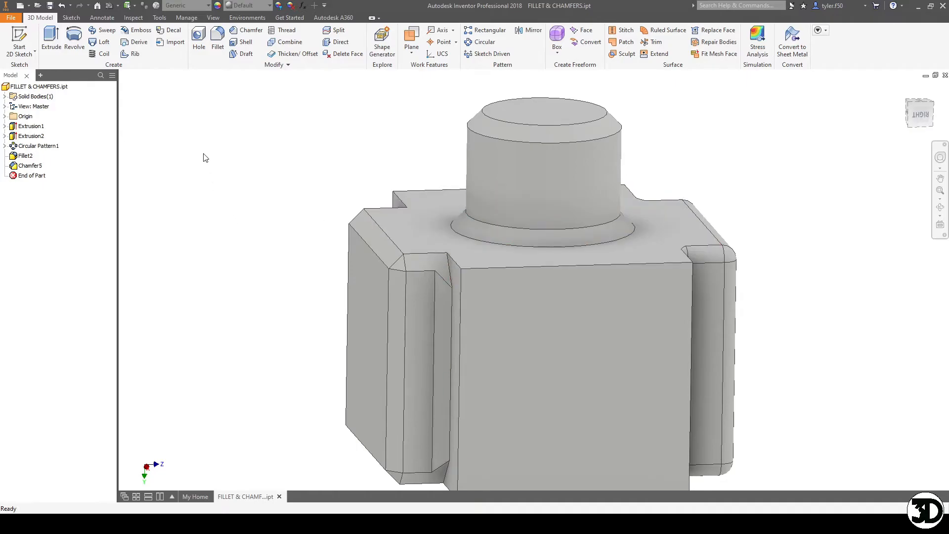
# Step: Start a distance-and-angle Chamfer with a 0.25 in distance, pick the block's left face and select its four bordering edges
pyautogui.click(252, 37)
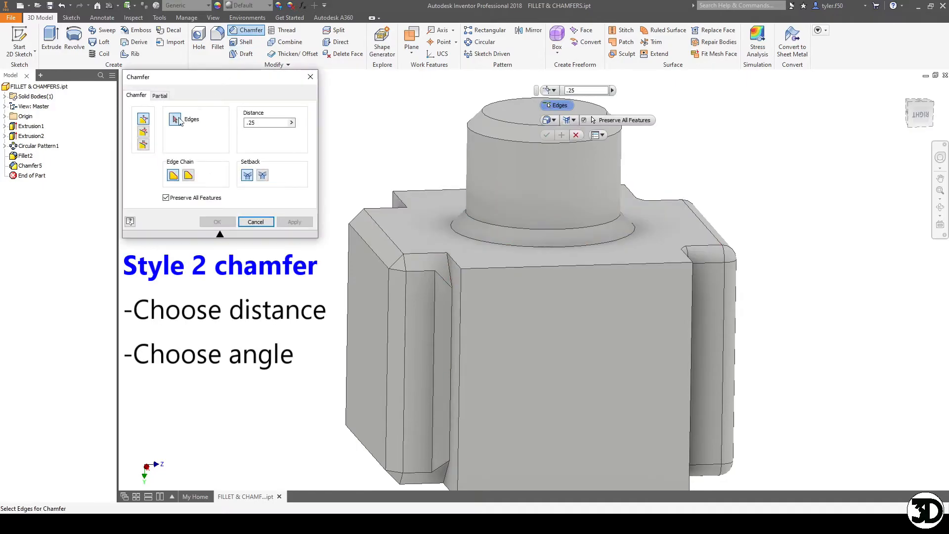
pyautogui.click(144, 134)
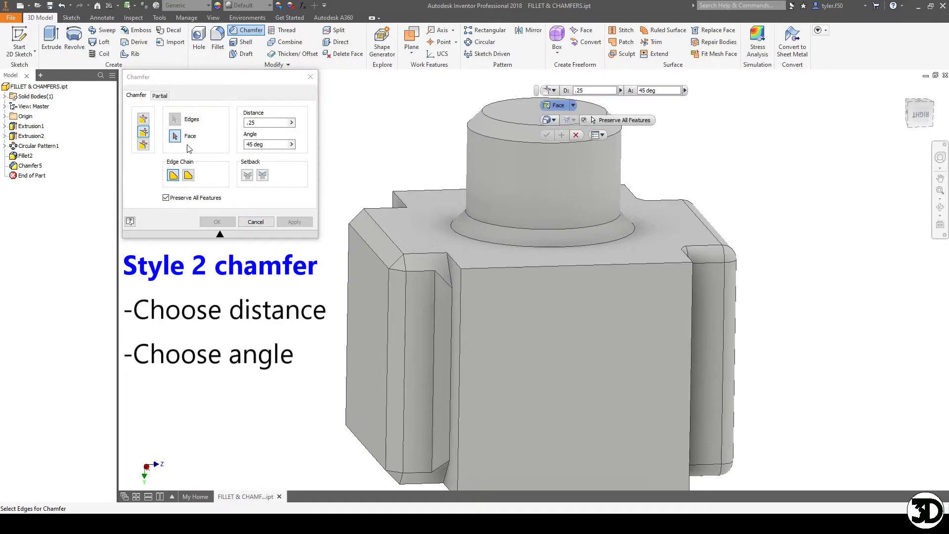
pyautogui.keyDown('shift'); pyautogui.moveTo(495, 278); pyautogui.dragTo(415, 250, button='middle'); pyautogui.keyUp('shift')
pyautogui.keyDown('shift'); pyautogui.moveTo(566, 239); pyautogui.dragTo(525, 241, button='middle'); pyautogui.keyUp('shift')
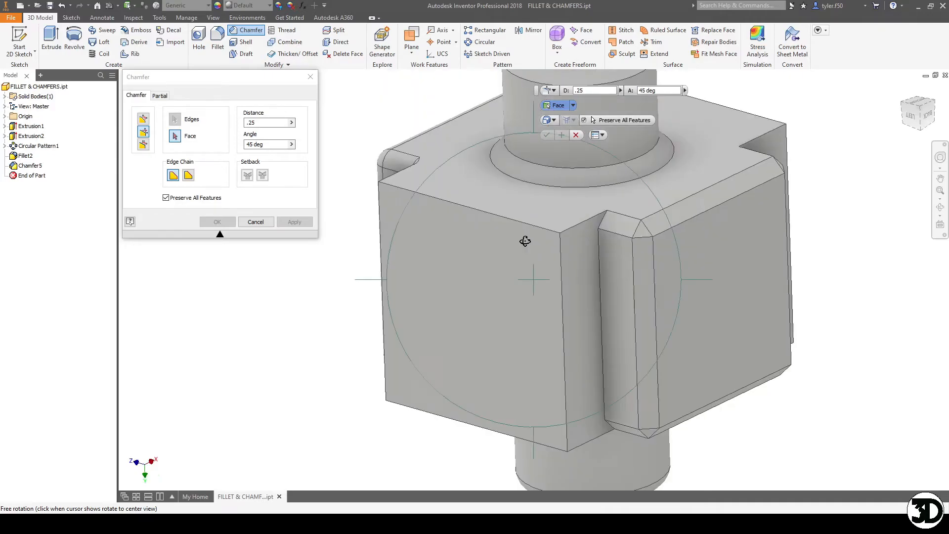
pyautogui.click(466, 278)
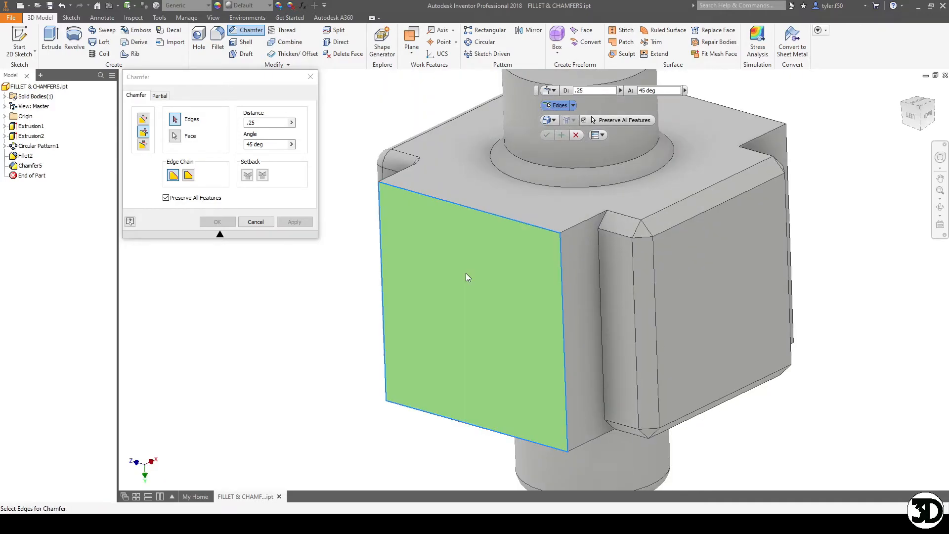
pyautogui.click(406, 191)
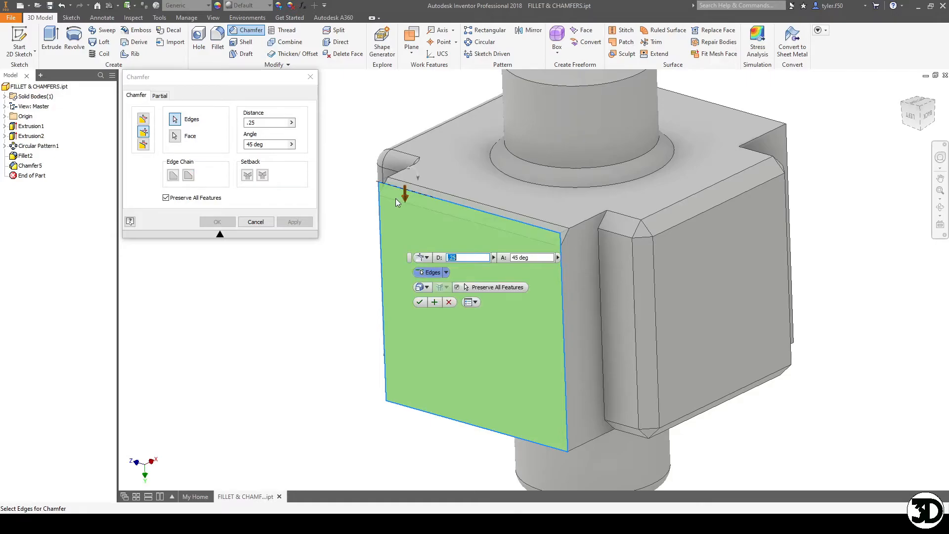
pyautogui.click(426, 415)
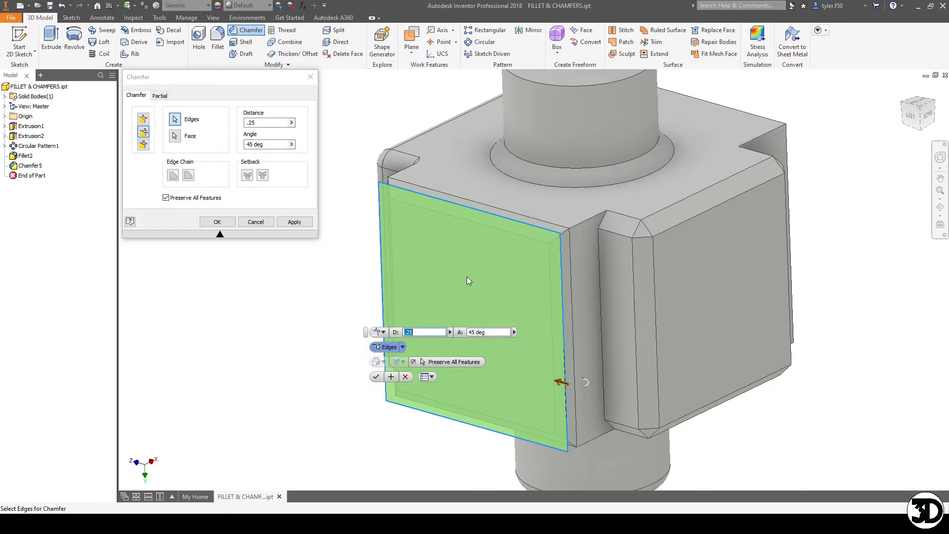
# Step: Set the left face's chamfer angle to 60 degrees and check its profile from the back
pyautogui.moveTo(267, 145); pyautogui.dragTo(221, 144)
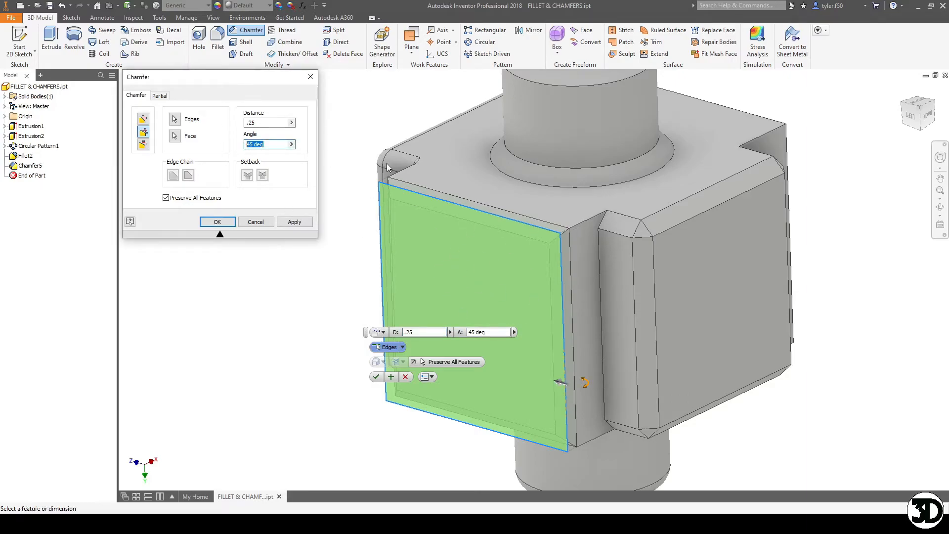
pyautogui.write('60')
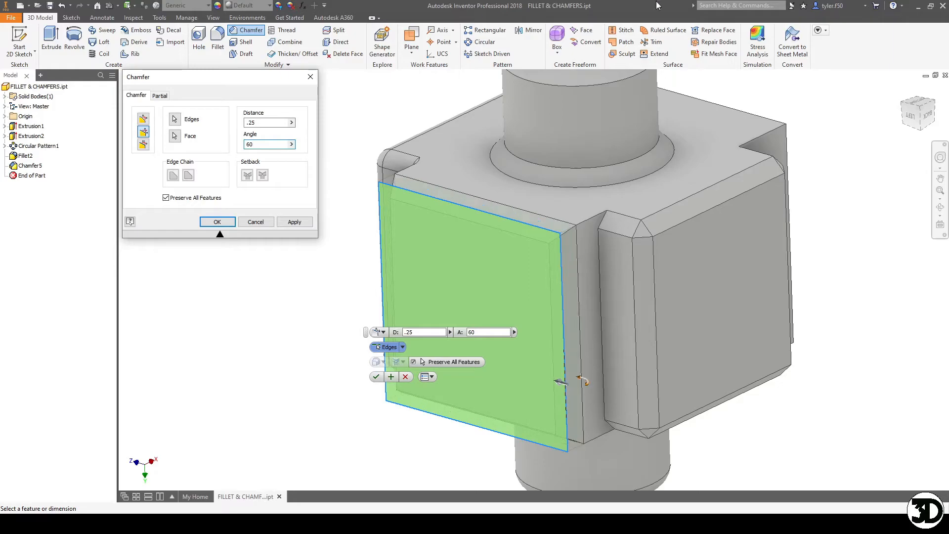
pyautogui.click(912, 117)
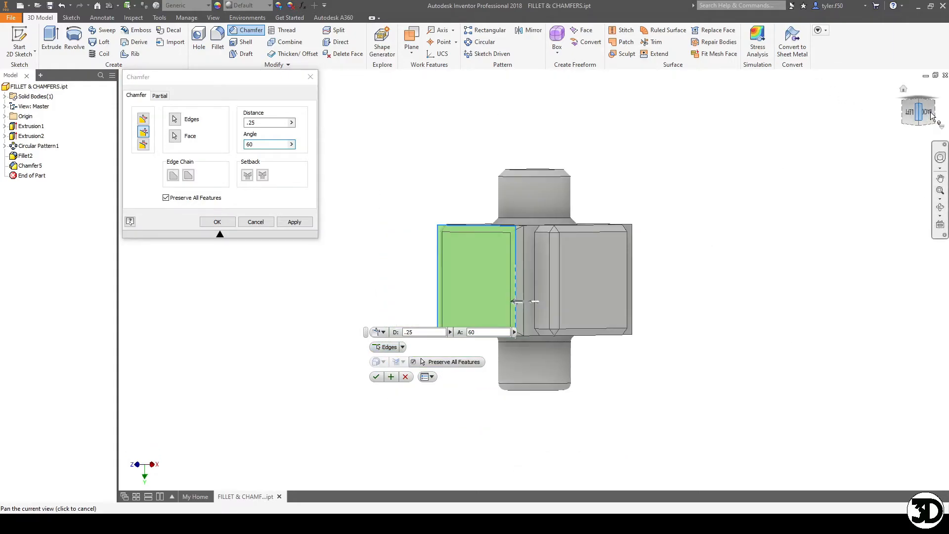
pyautogui.scroll(6, 583, 198)
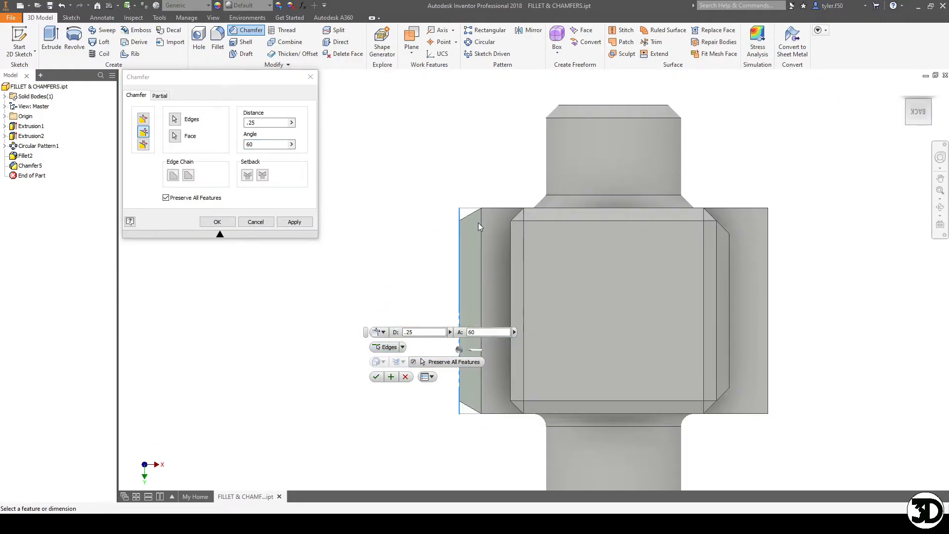
pyautogui.scroll(-3, 564, 158)
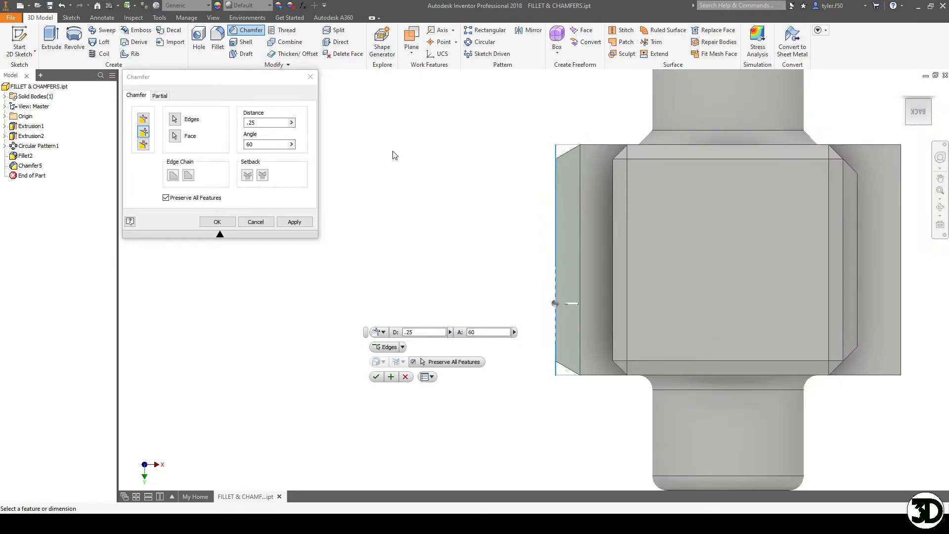
# Step: Try 45 and 30 degree angles on the left face's chamfer, return to 60 degrees and create it
pyautogui.write('45')
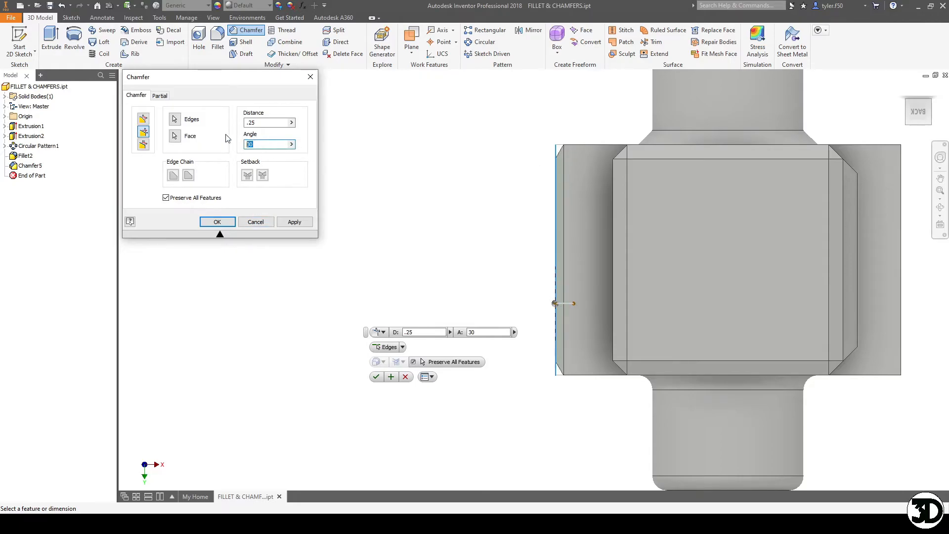
pyautogui.write('6')
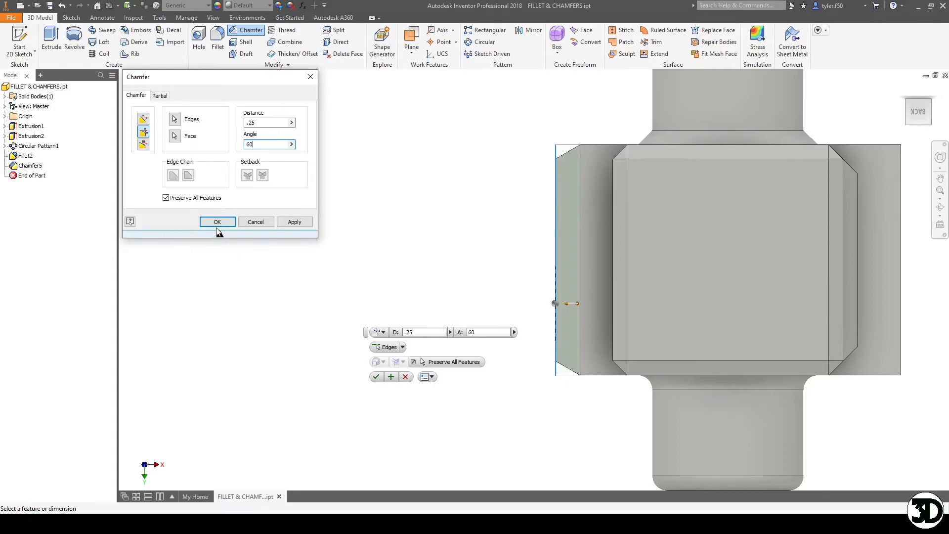
pyautogui.click(213, 221)
# Step: Create a 0.25 in, 30 degree distance-and-angle chamfer on the wall of the notch between the left and back faces, along its inner vertical edge
pyautogui.press('F4')
pyautogui.moveTo(659, 293); pyautogui.dragTo(591, 256)
pyautogui.click(236, 32)
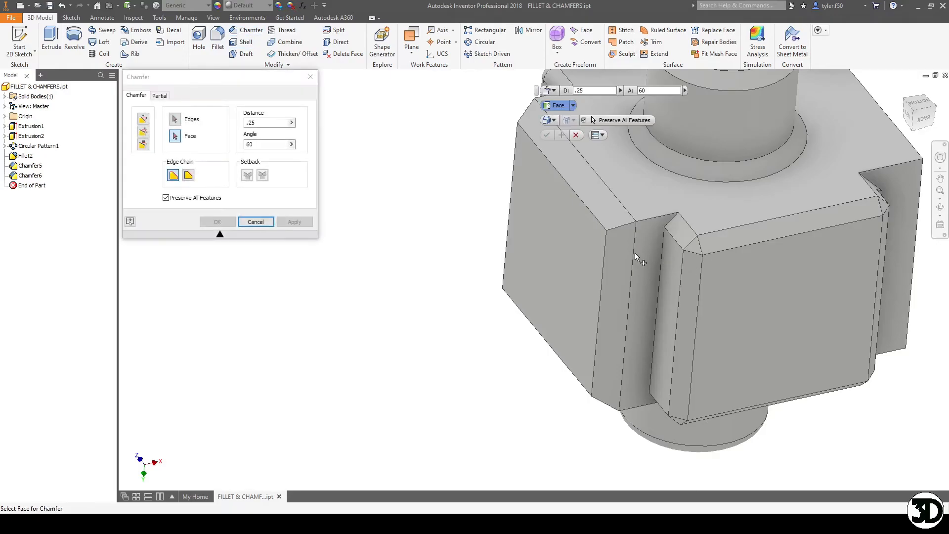
pyautogui.click(648, 244)
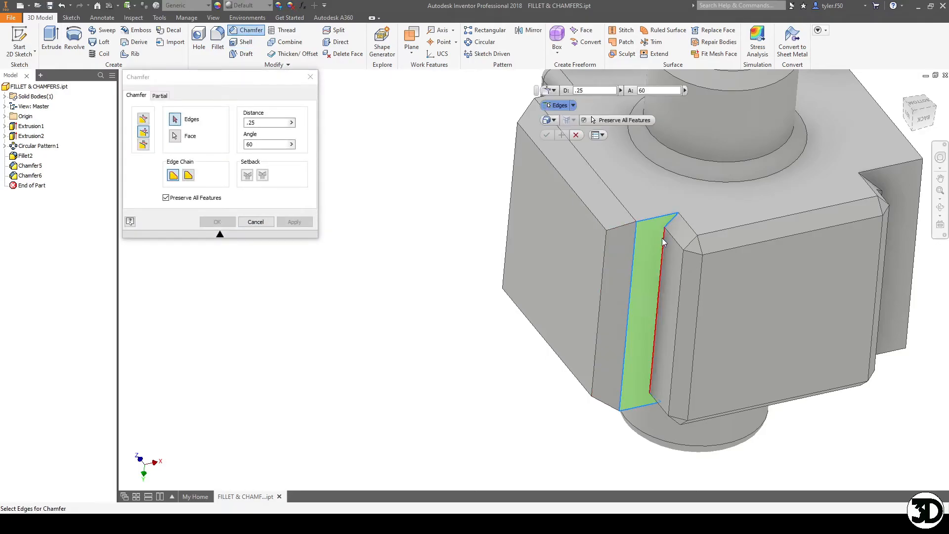
pyautogui.doubleClick(267, 144)
pyautogui.write('30')
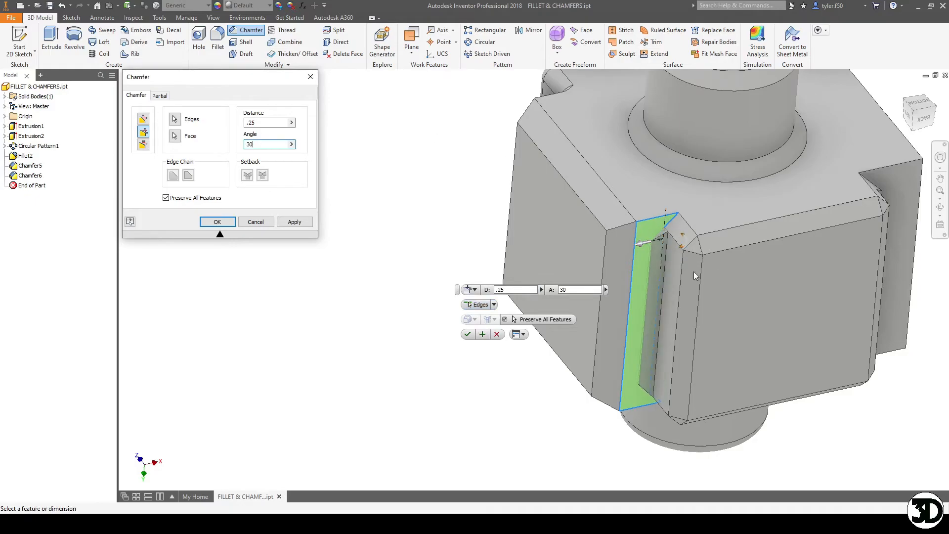
pyautogui.click(230, 222)
# Step: Start a two-distance Chamfer on the right face's edge nearest the chamfered cylinder, with distances of 0.5 in and 0.25 in
pyautogui.keyDown('shift'); pyautogui.moveTo(610, 354); pyautogui.dragTo(546, 233, button='middle'); pyautogui.keyUp('shift')
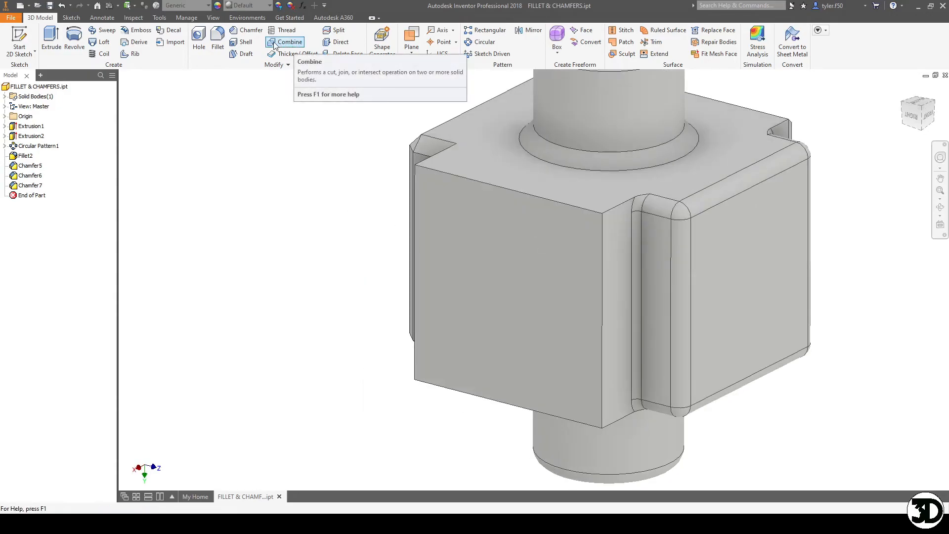
pyautogui.click(245, 30)
pyautogui.click(143, 144)
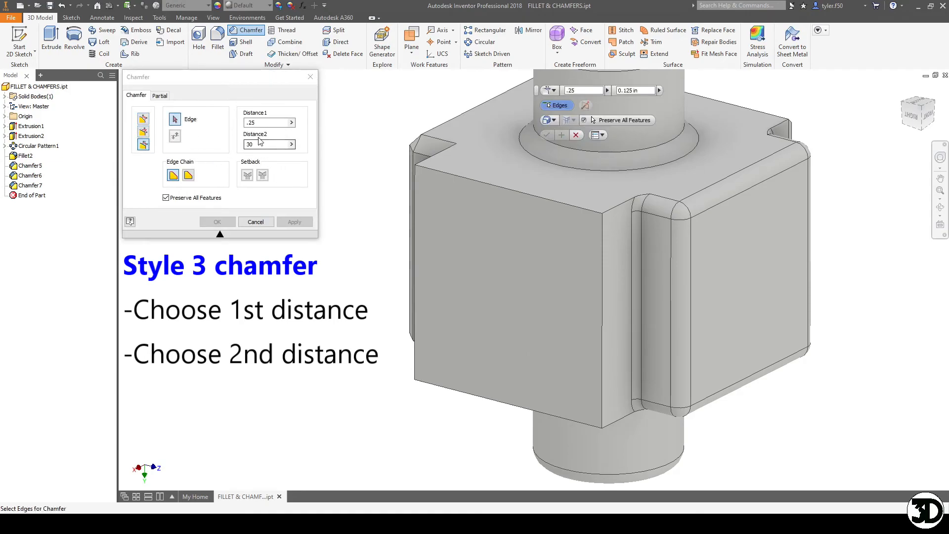
pyautogui.click(447, 176)
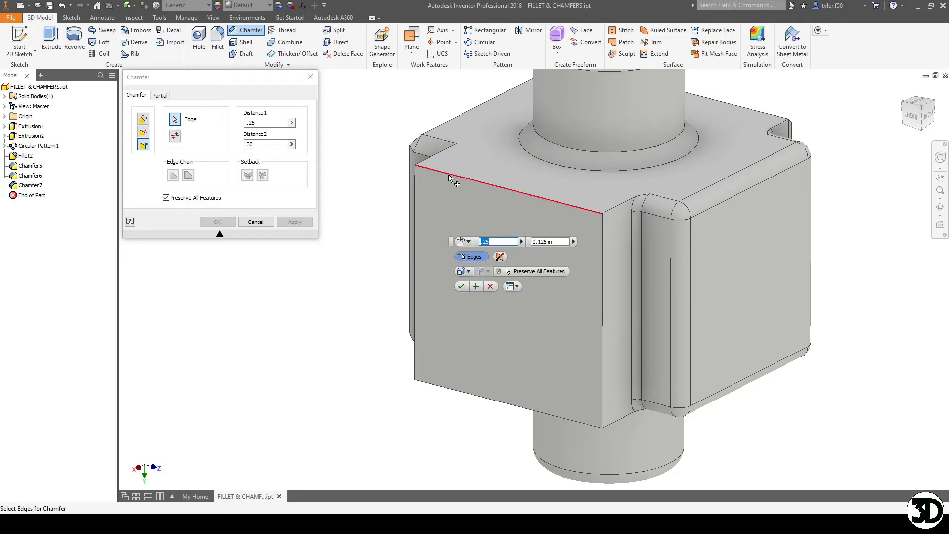
pyautogui.doubleClick(257, 122)
pyautogui.write('.5')
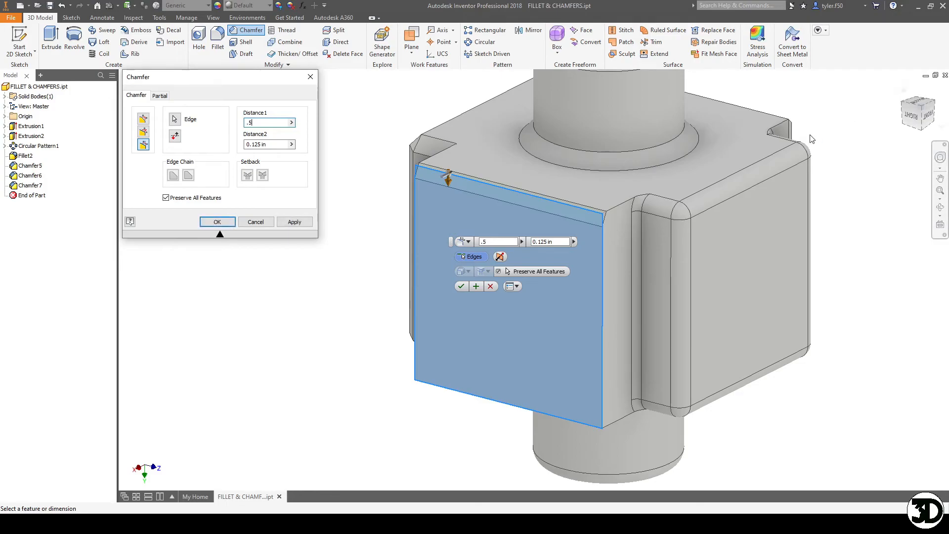
pyautogui.press('Tab')
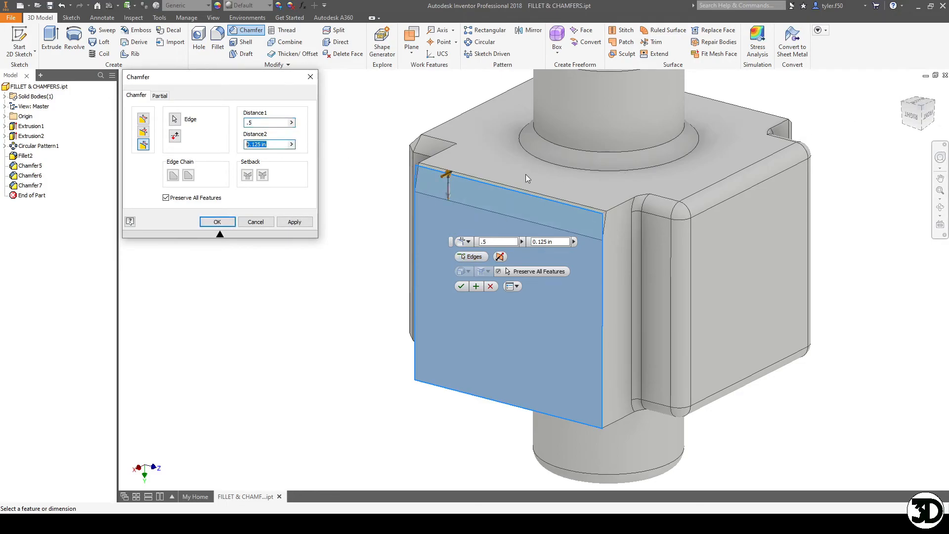
pyautogui.write('.25')
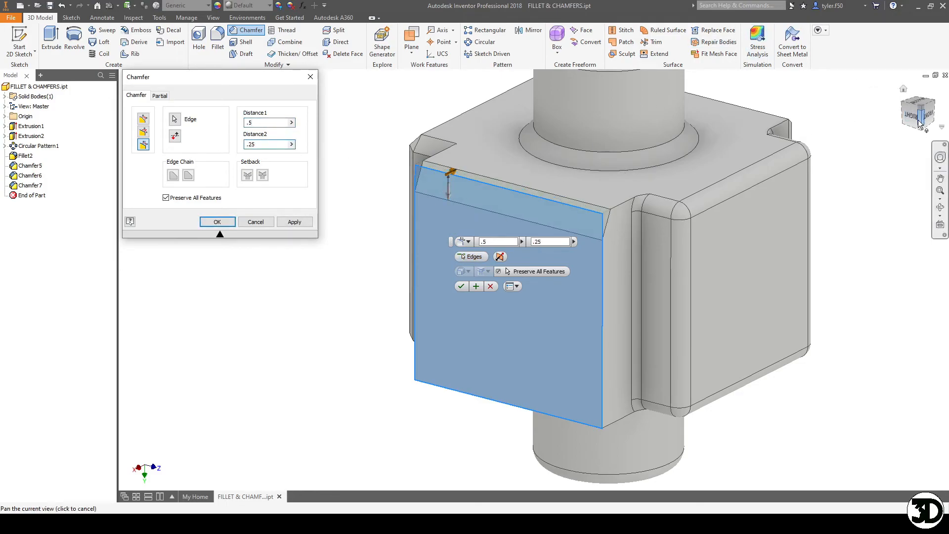
# Step: Try the two-distance chamfer on the right face's vertical edge by the front notch, and reselect the edge nearest the chamfered cylinder
pyautogui.click(927, 116)
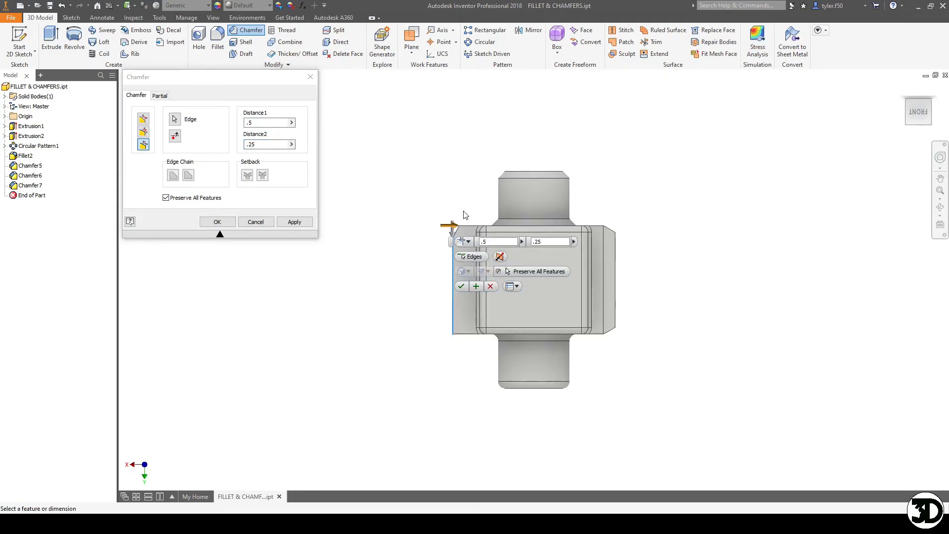
pyautogui.scroll(-5, 450, 227)
pyautogui.moveTo(626, 280); pyautogui.dragTo(740, 219, button='middle')
pyautogui.keyDown('shift'); pyautogui.moveTo(682, 216); pyautogui.dragTo(696, 292, button='middle'); pyautogui.keyUp('shift')
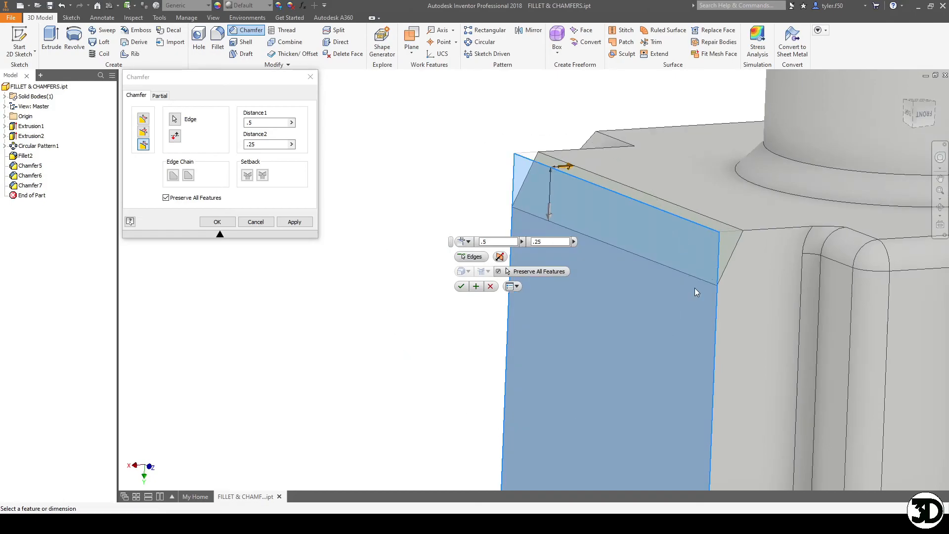
pyautogui.click(212, 85)
pyautogui.click(718, 317)
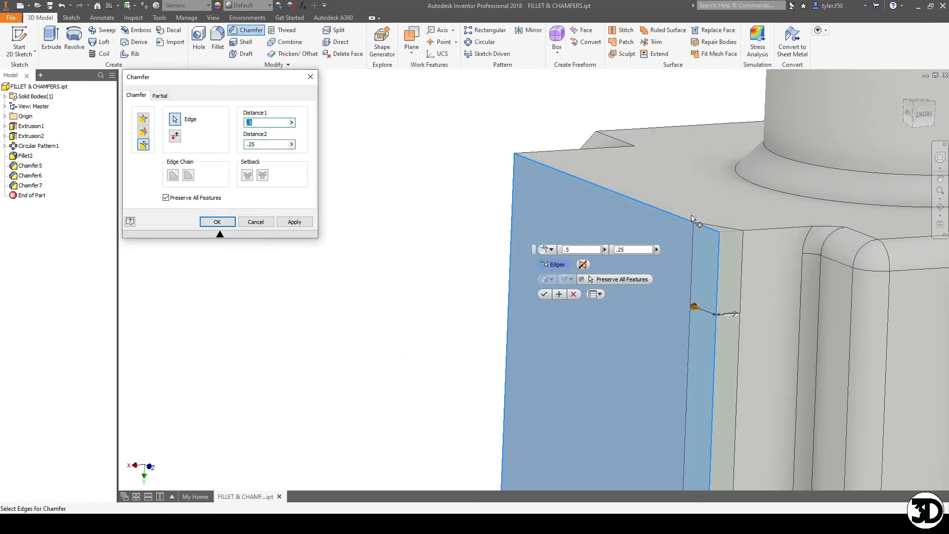
pyautogui.click(684, 221)
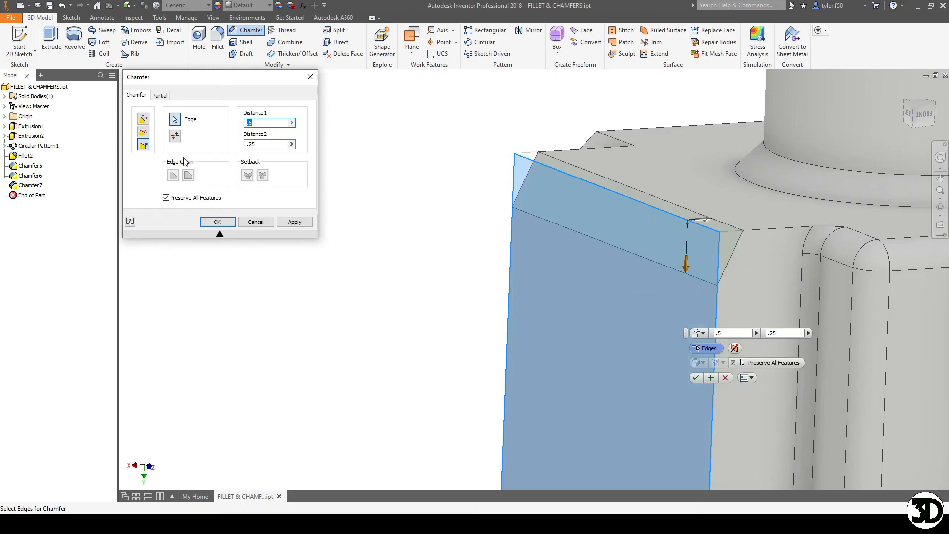
# Step: Flip the two-distance chamfer's direction to compare both orientations, leave it with Distance1 at 0.25 and Distance2 at 0.5, and create it
pyautogui.click(175, 137)
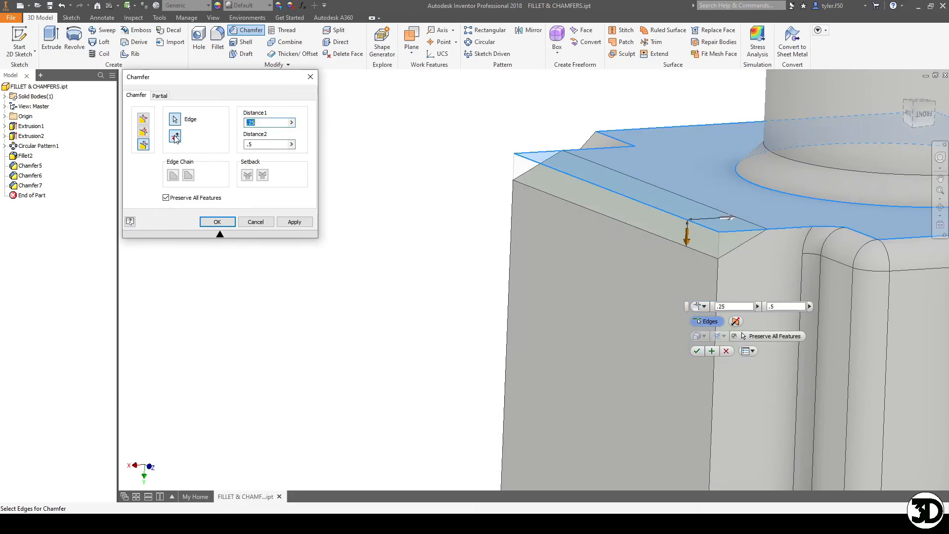
pyautogui.click(175, 136)
pyautogui.click(175, 136)
pyautogui.click(175, 137)
pyautogui.click(175, 137)
pyautogui.click(175, 137)
pyautogui.click(175, 137)
pyautogui.click(176, 138)
pyautogui.click(177, 138)
pyautogui.click(180, 139)
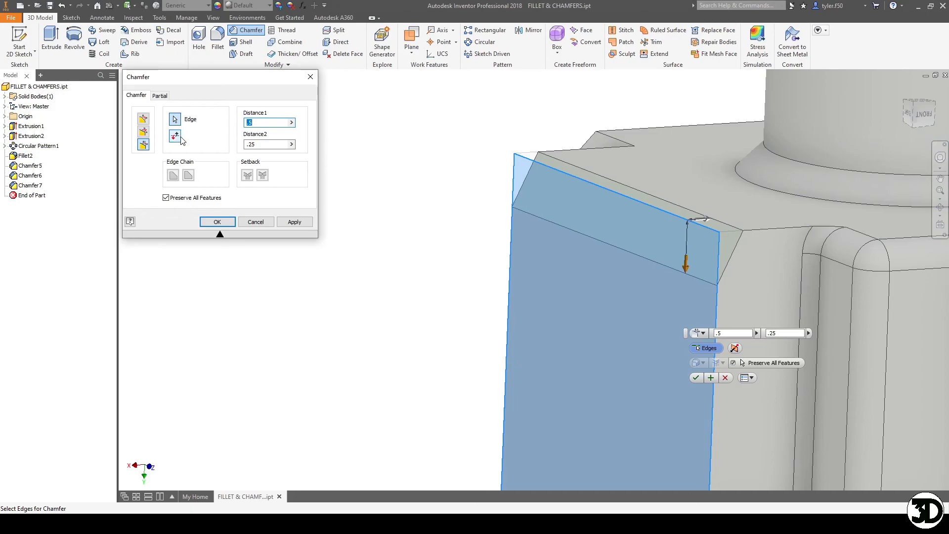
pyautogui.click(175, 137)
pyautogui.click(216, 221)
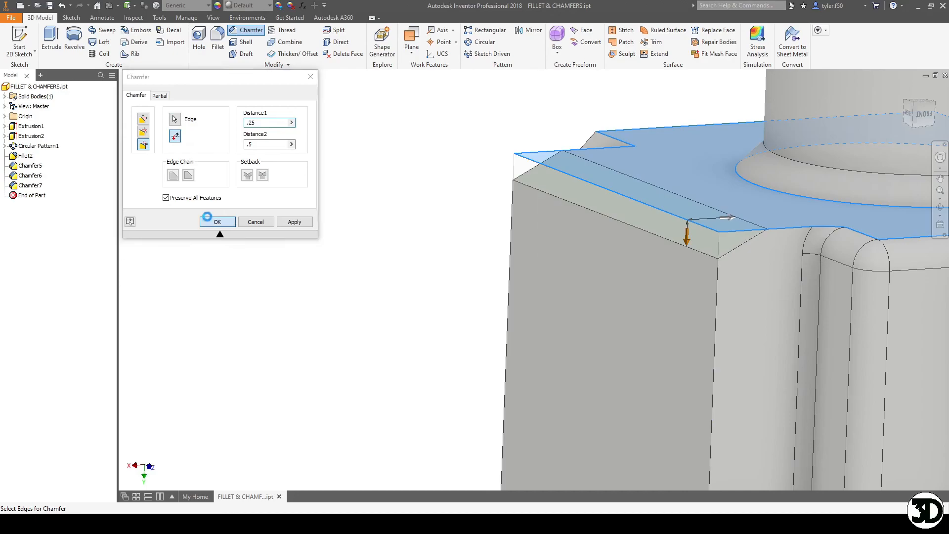
# Step: Examine the finished chamfers and fillets on the whole block from another side
pyautogui.scroll(5, 381, 184)
pyautogui.scroll(-2, 538, 252)
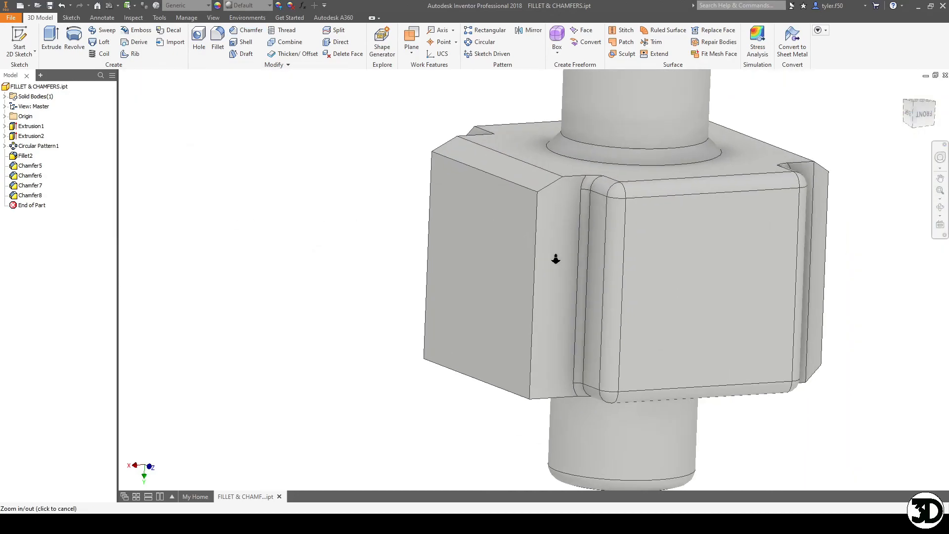
pyautogui.press('F4')
pyautogui.moveTo(606, 239); pyautogui.dragTo(530, 262)
pyautogui.press('F2')
pyautogui.moveTo(530, 262); pyautogui.dragTo(532, 296, button='middle')
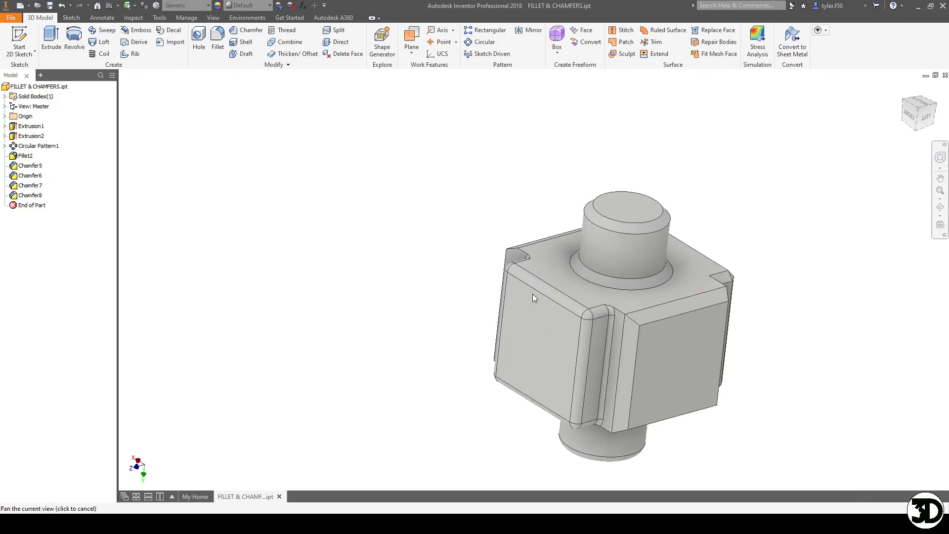
pyautogui.scroll(4, 532, 294)
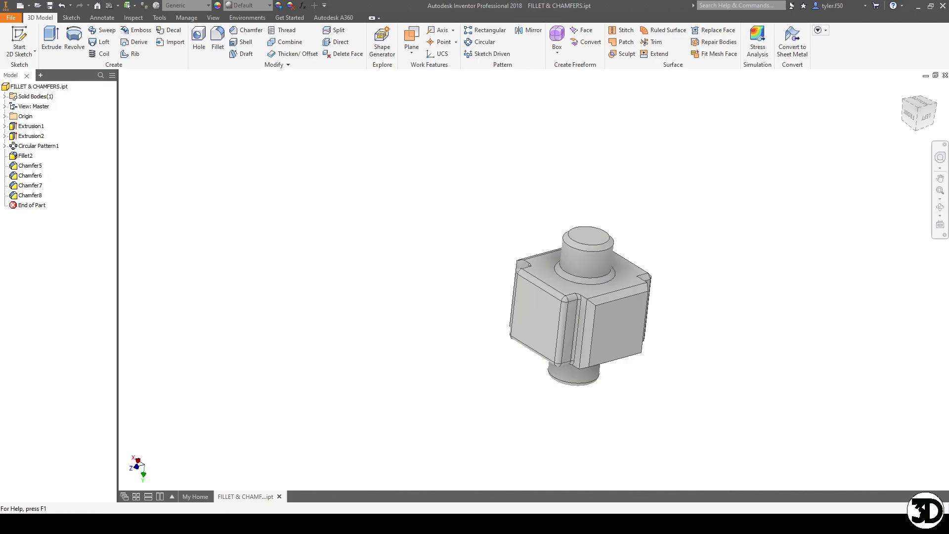